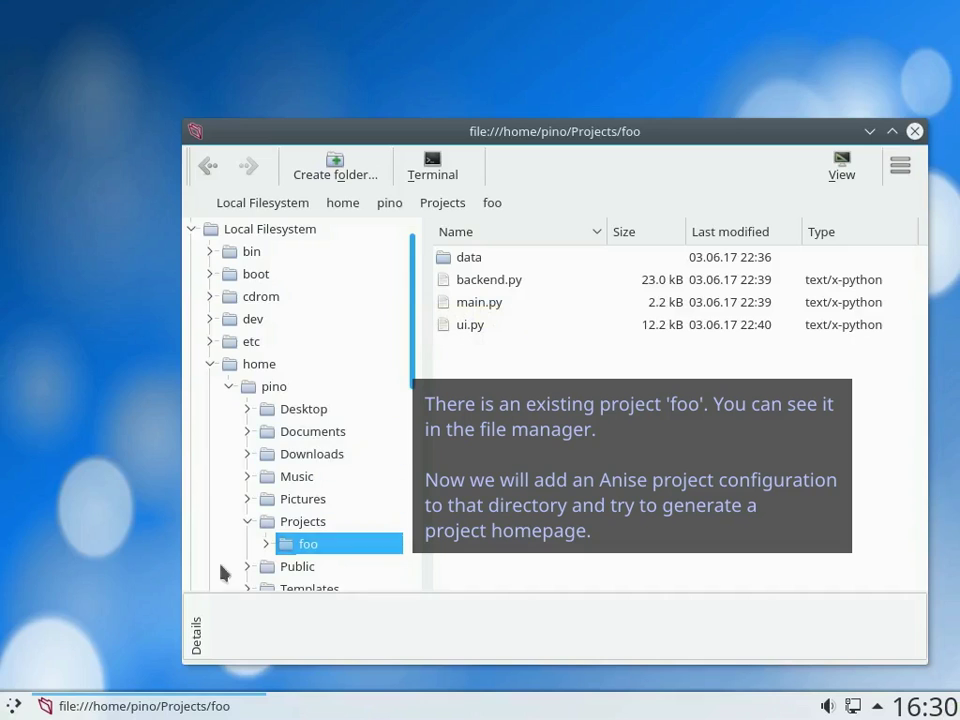
# - Launch Anise and create a fresh project in the existing foo directory under Projects
pyautogui.click(14, 706)
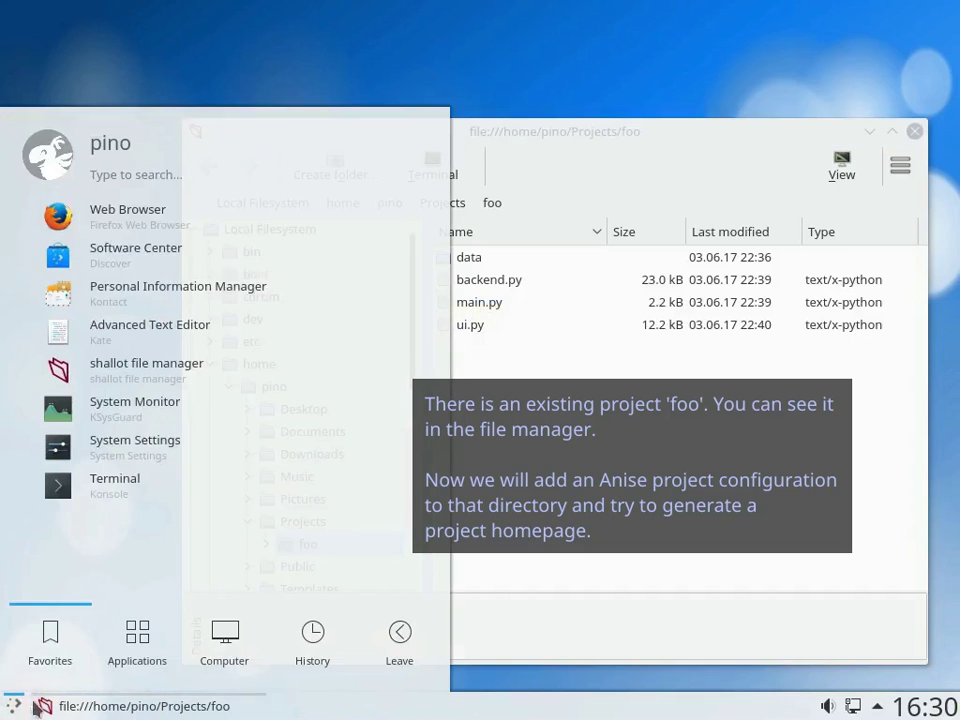
pyautogui.click(128, 658)
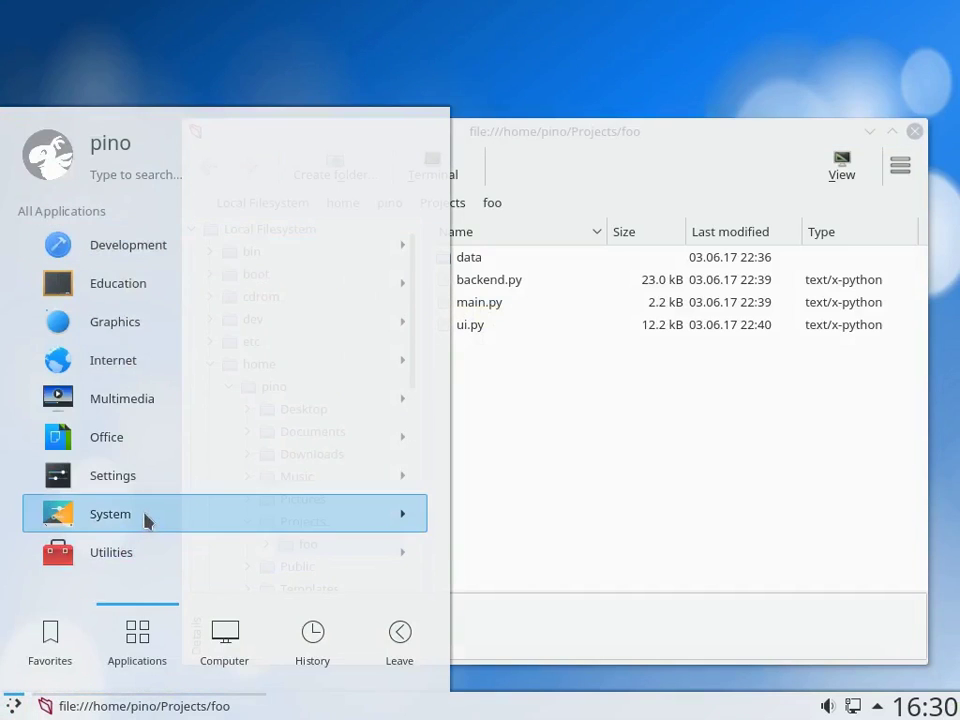
pyautogui.click(146, 518)
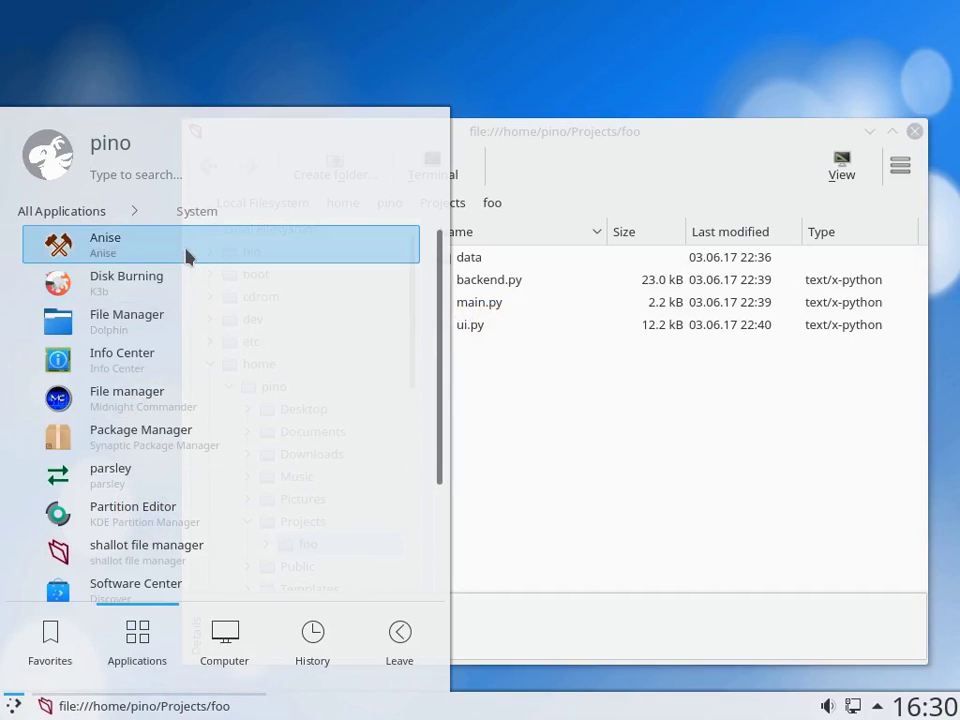
pyautogui.click(186, 257)
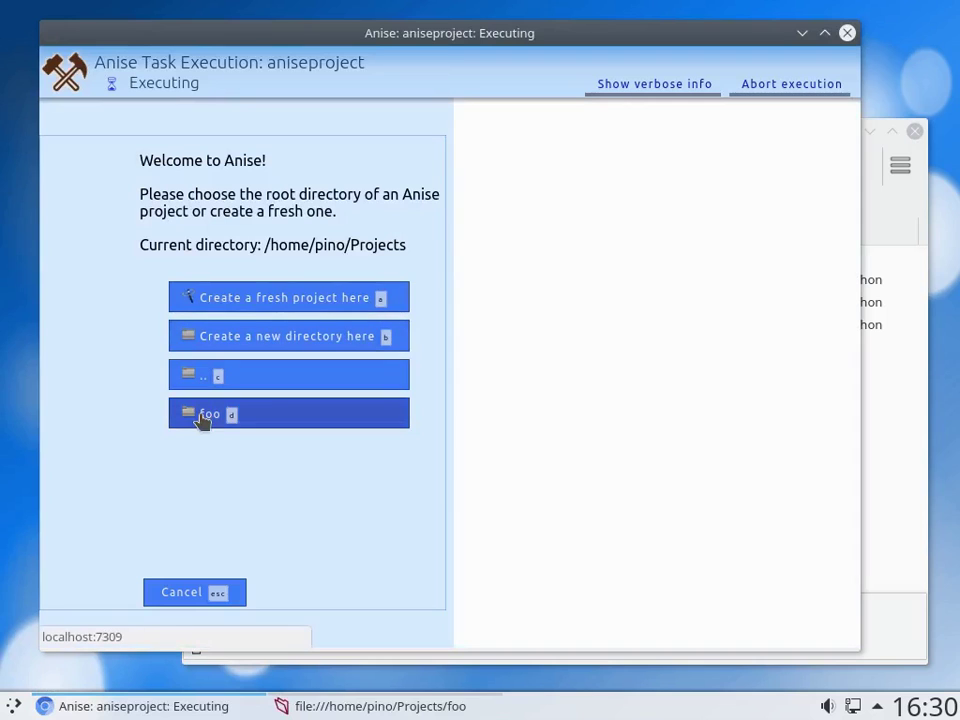
pyautogui.click(202, 416)
pyautogui.click(270, 298)
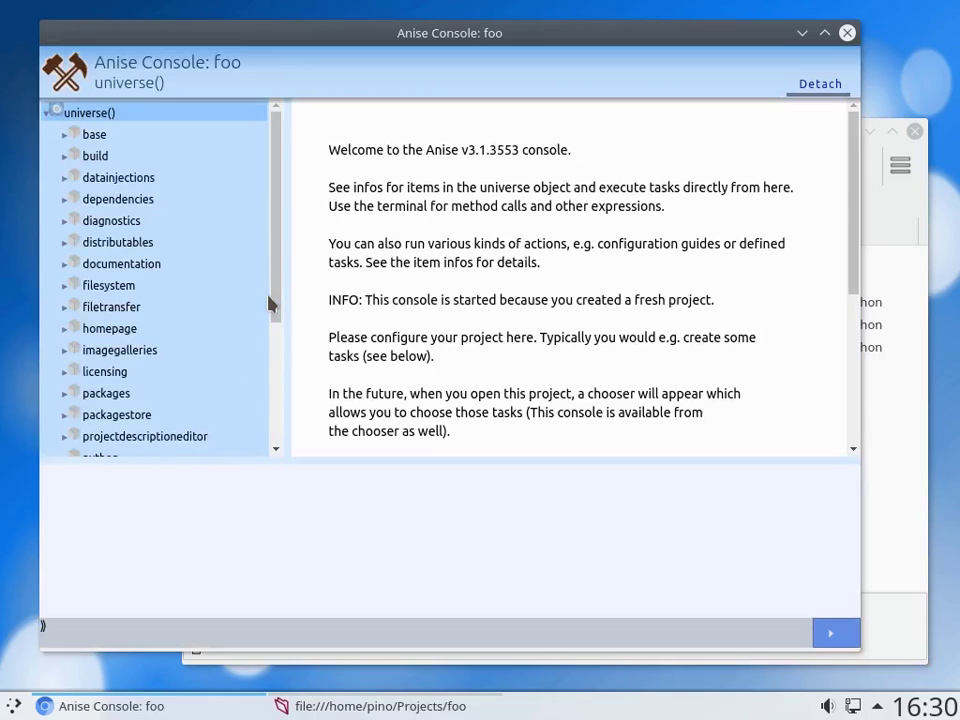
# - Add a homepage destination that transfers to the local filesystem path /tmp/my.foohomepageserver, and finish managing the destinations
pyautogui.click(112, 332)
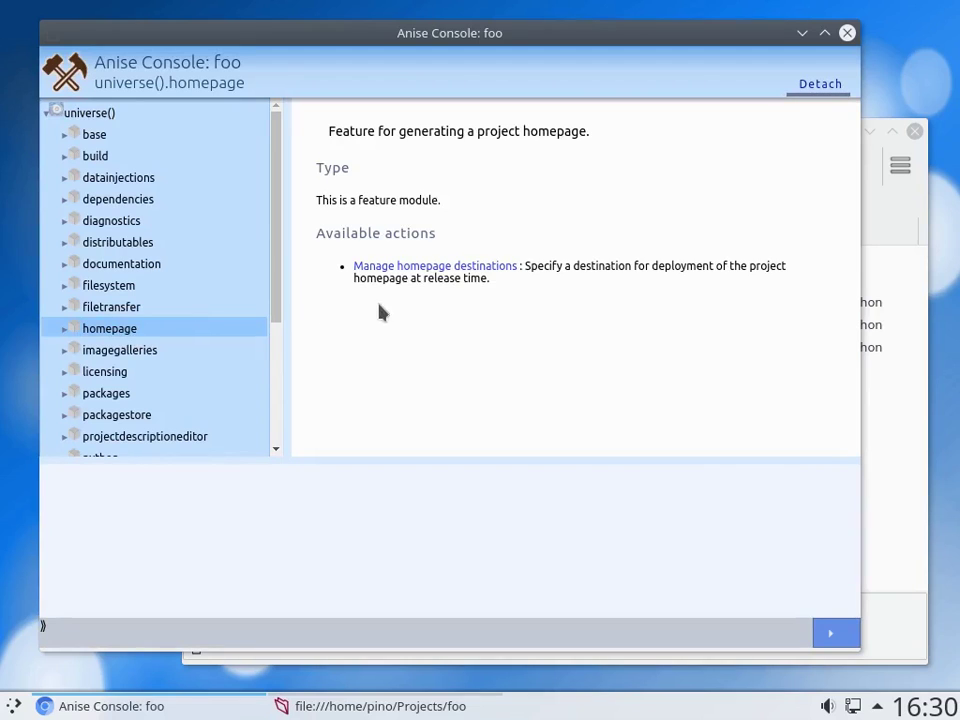
pyautogui.click(487, 278)
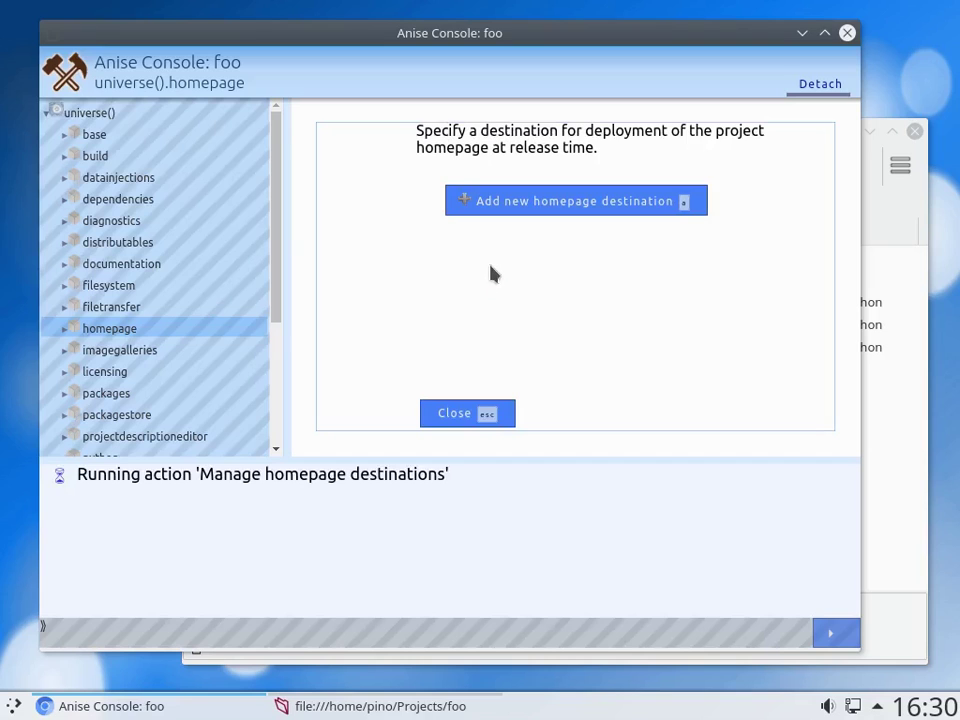
pyautogui.click(565, 210)
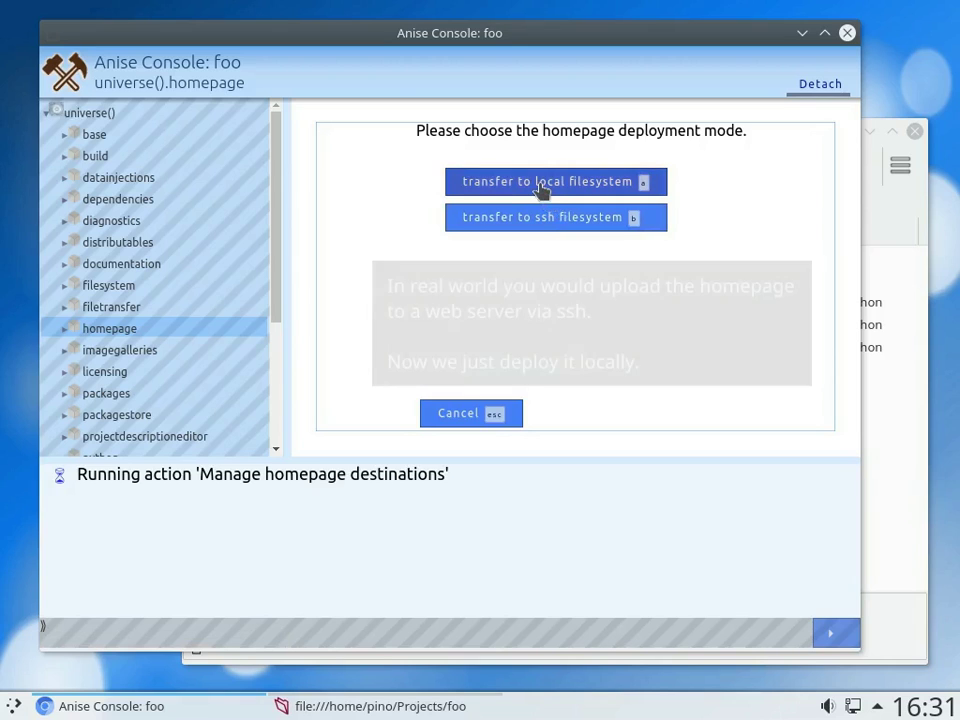
pyautogui.click(541, 184)
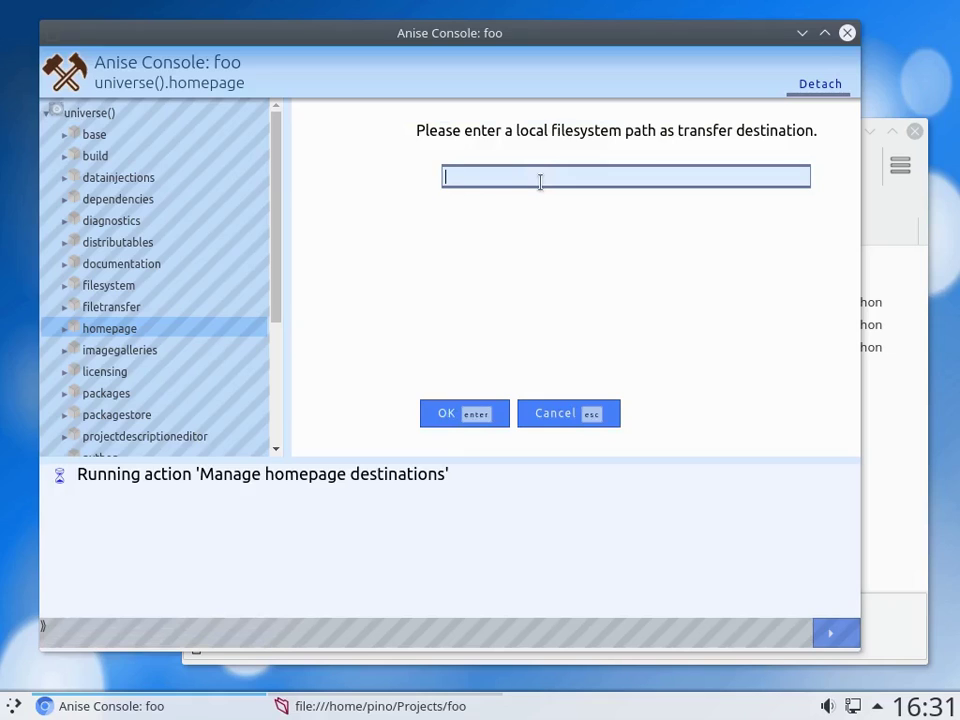
pyautogui.write('/tmp/my.foohomepageserver')
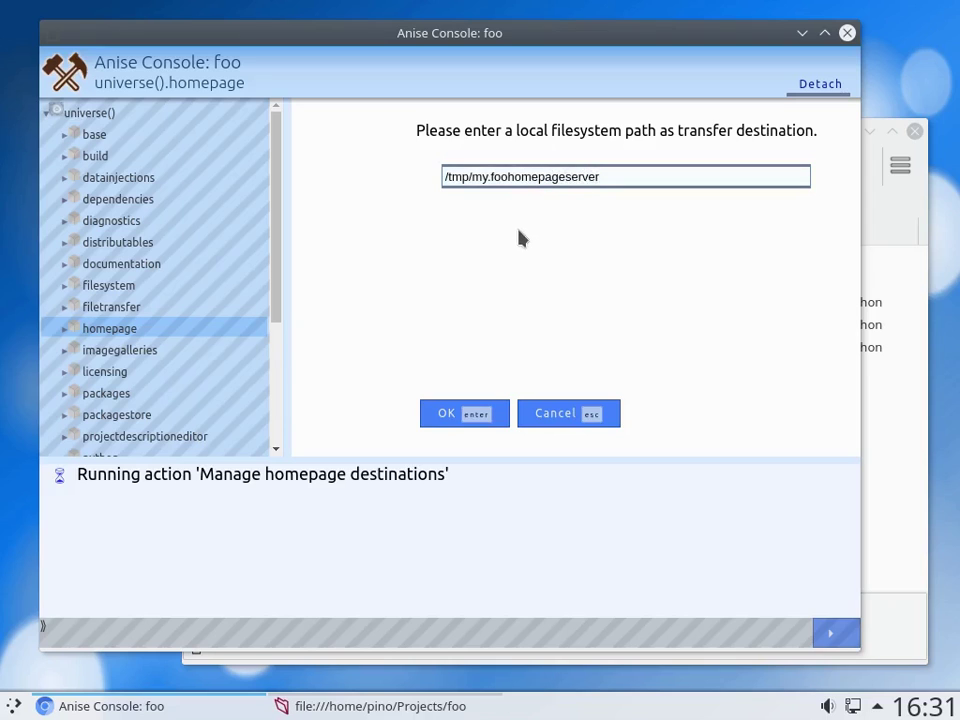
pyautogui.click(446, 416)
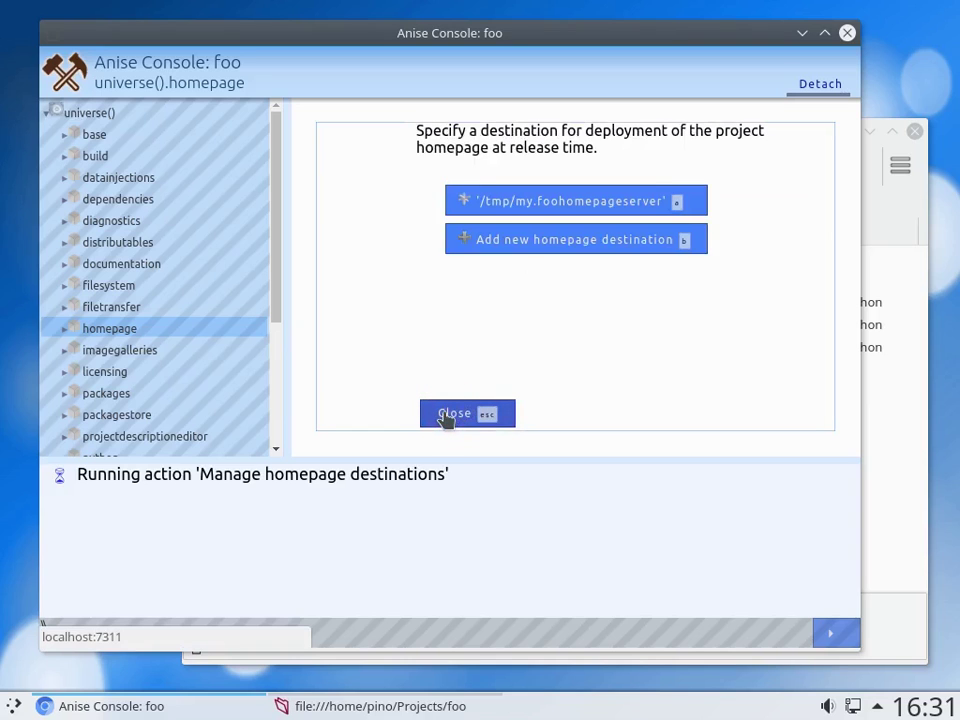
pyautogui.click(446, 416)
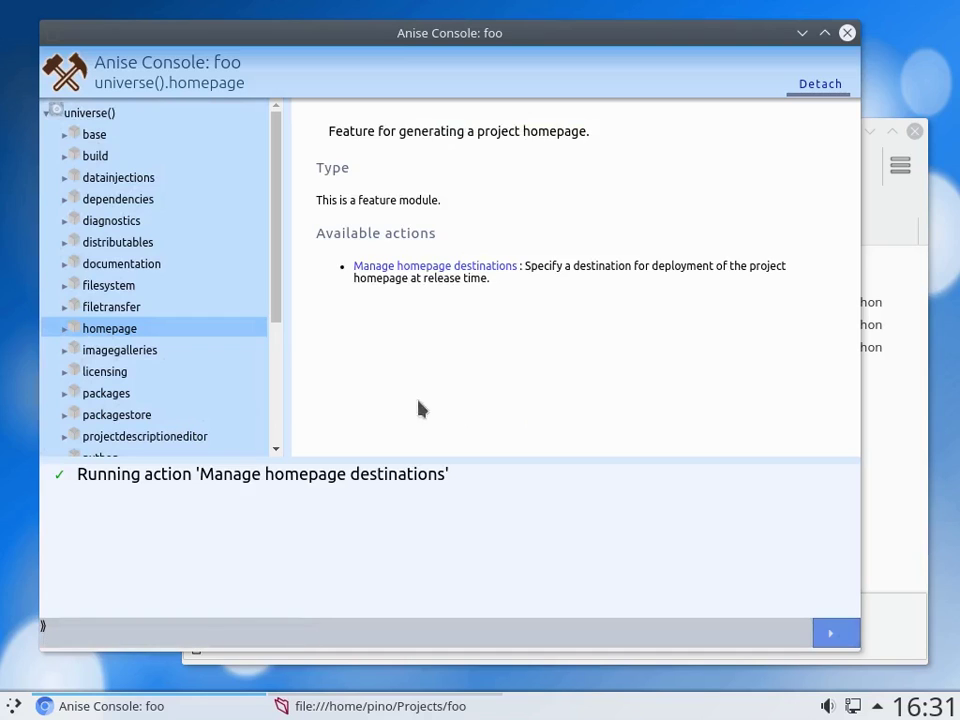
# - Add a source tar package as release distributable with the description "tarball", and detach and close the Anise console
pyautogui.click(135, 245)
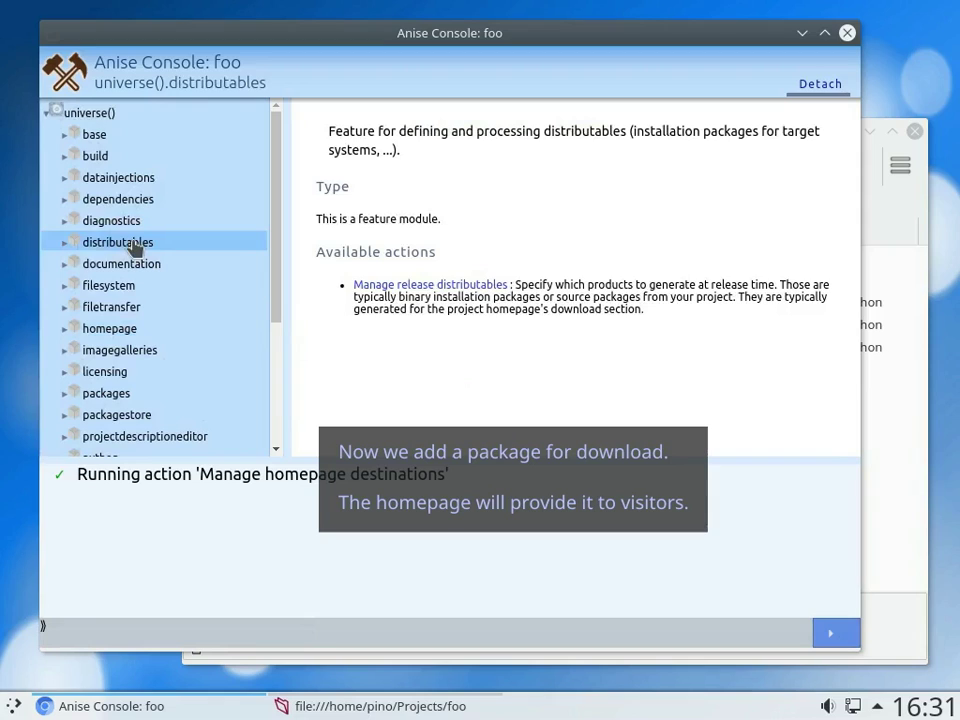
pyautogui.click(382, 290)
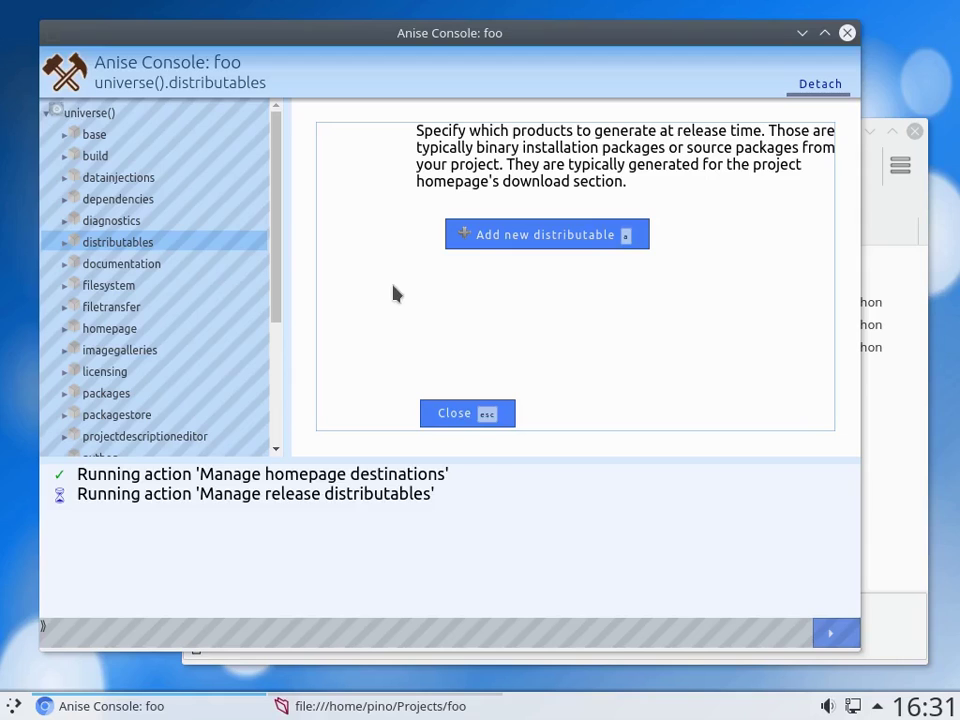
pyautogui.click(546, 236)
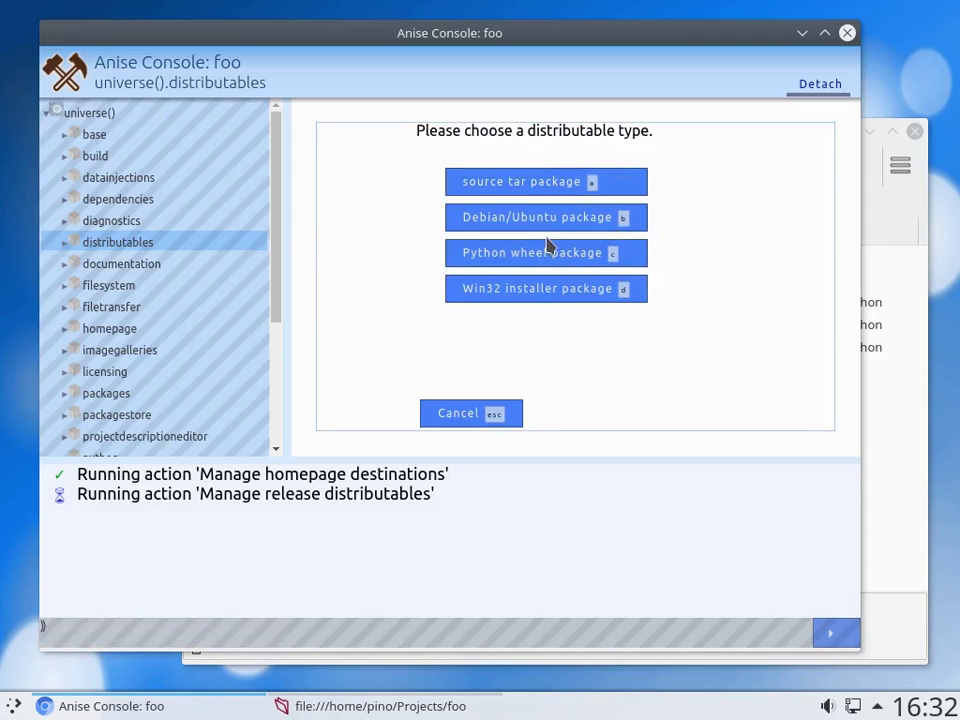
pyautogui.click(578, 190)
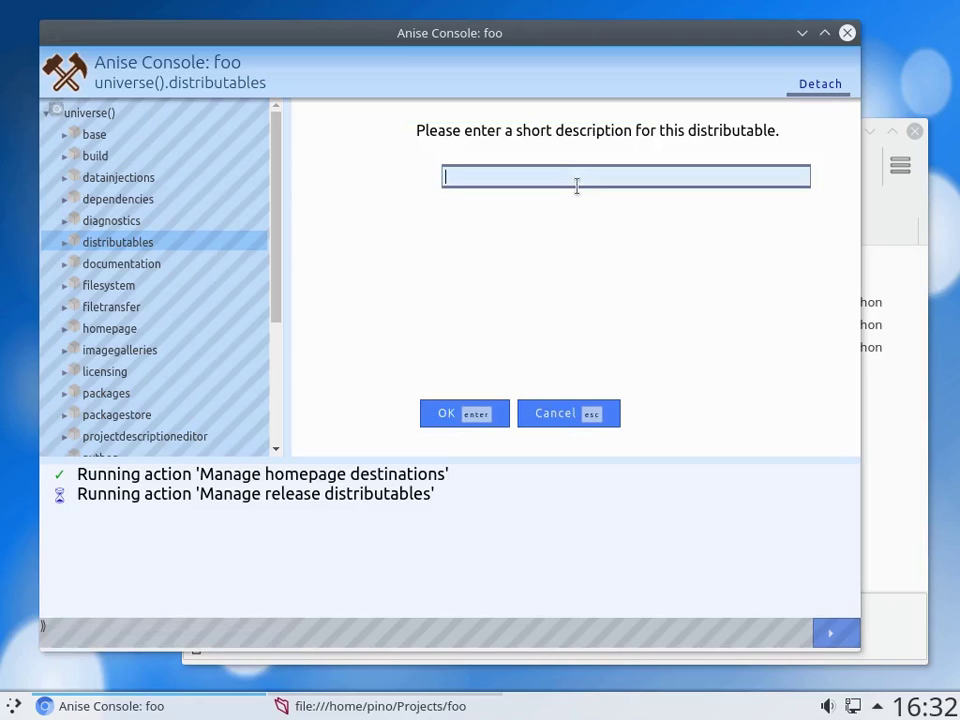
pyautogui.write('tarball')
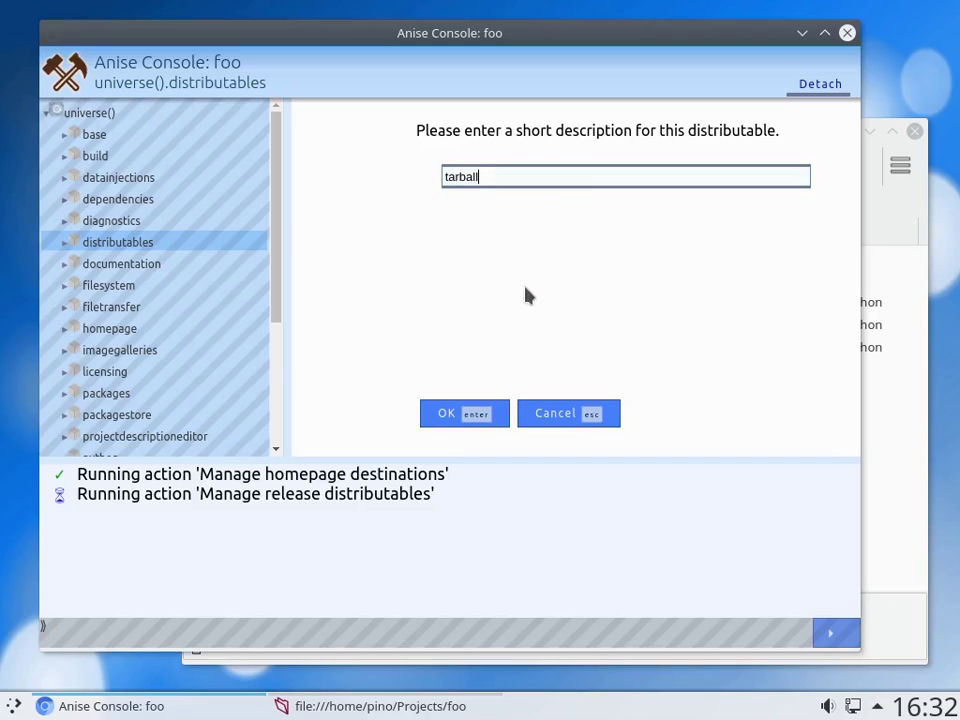
pyautogui.click(455, 419)
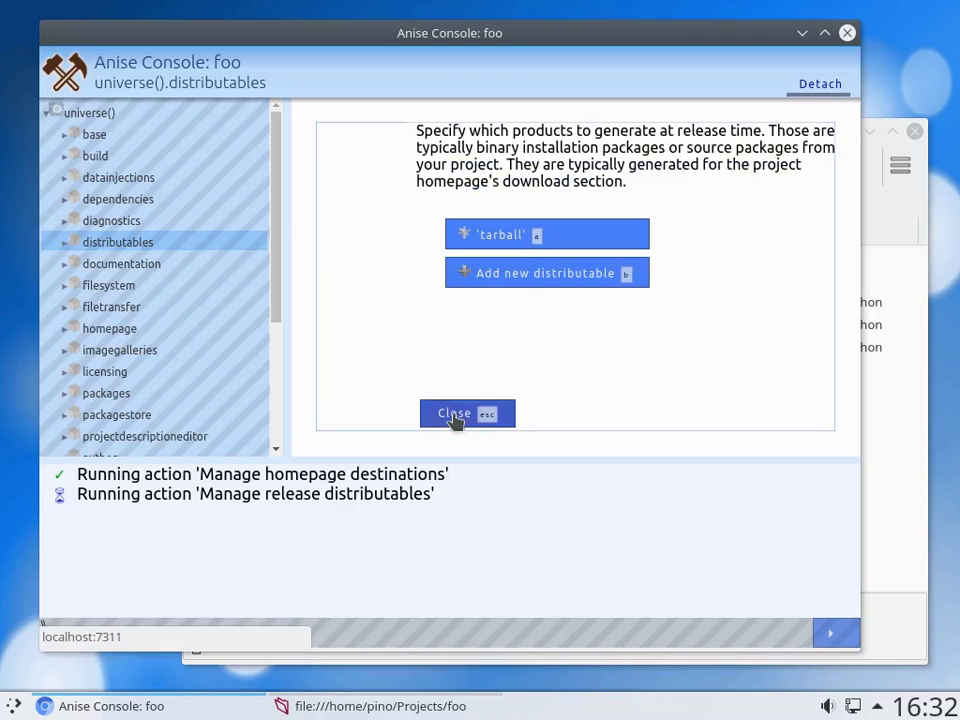
pyautogui.click(455, 416)
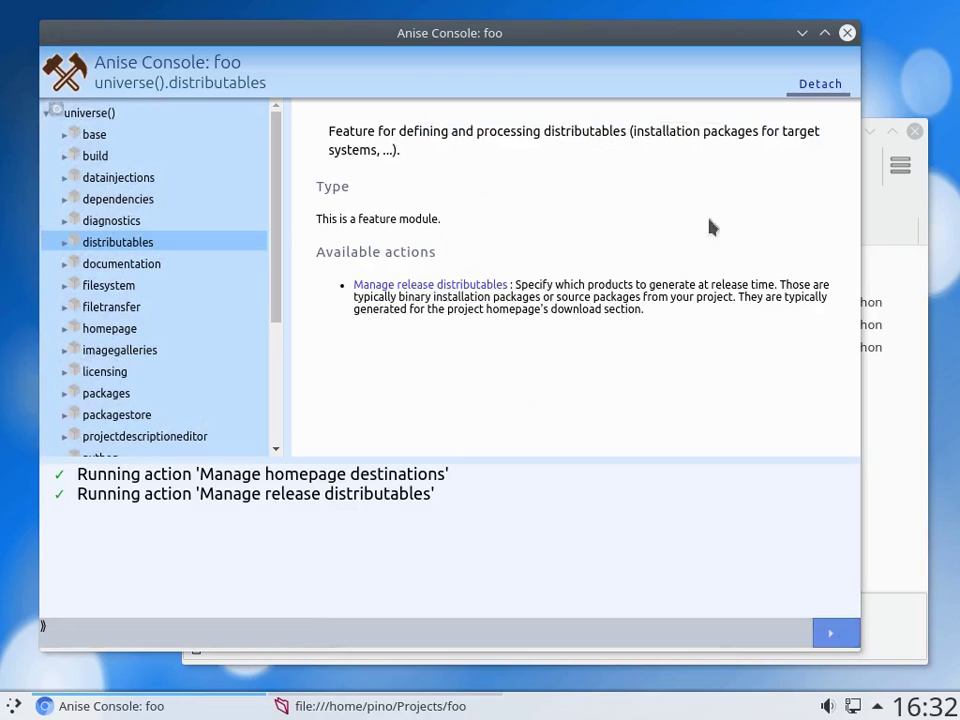
pyautogui.click(812, 88)
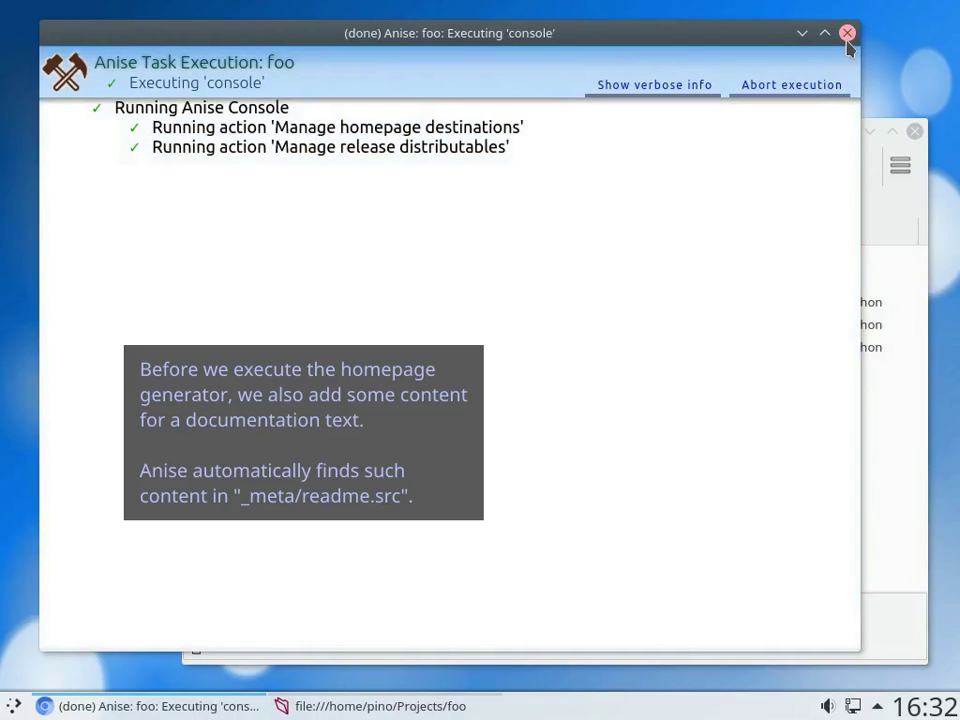
pyautogui.click(847, 33)
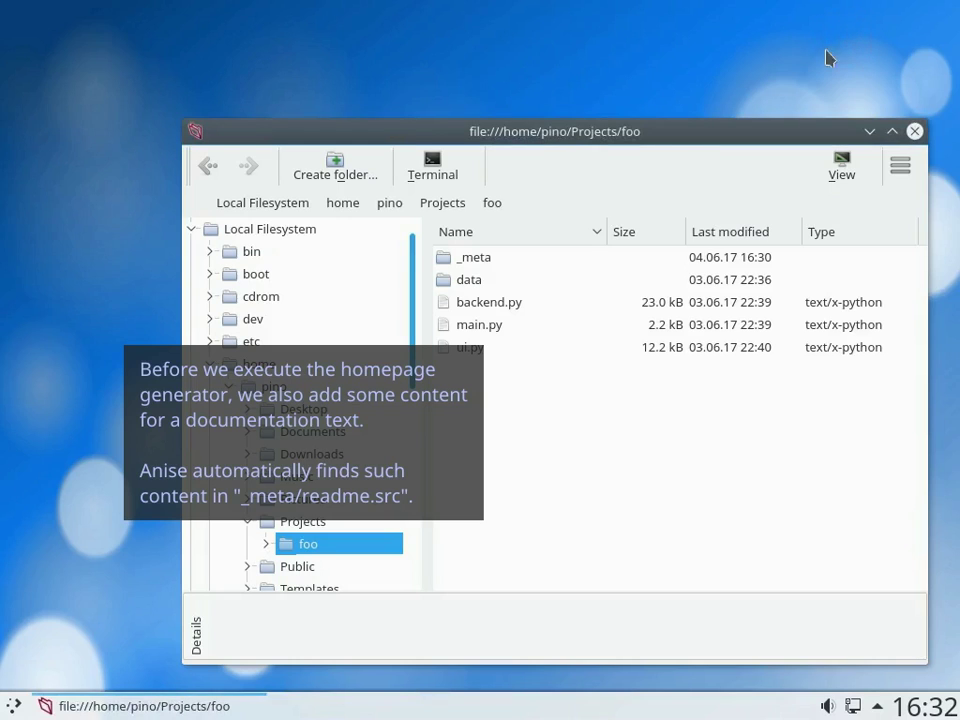
# - Create a new file named readme.src inside the foo project's _meta folder
pyautogui.click(485, 262)
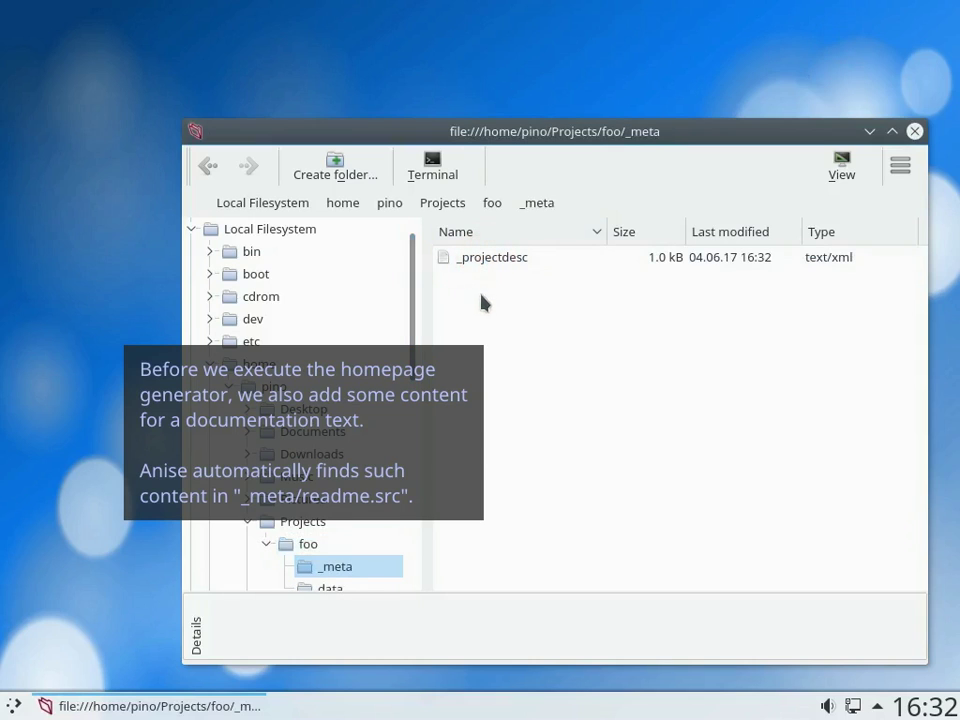
pyautogui.rightClick(481, 314)
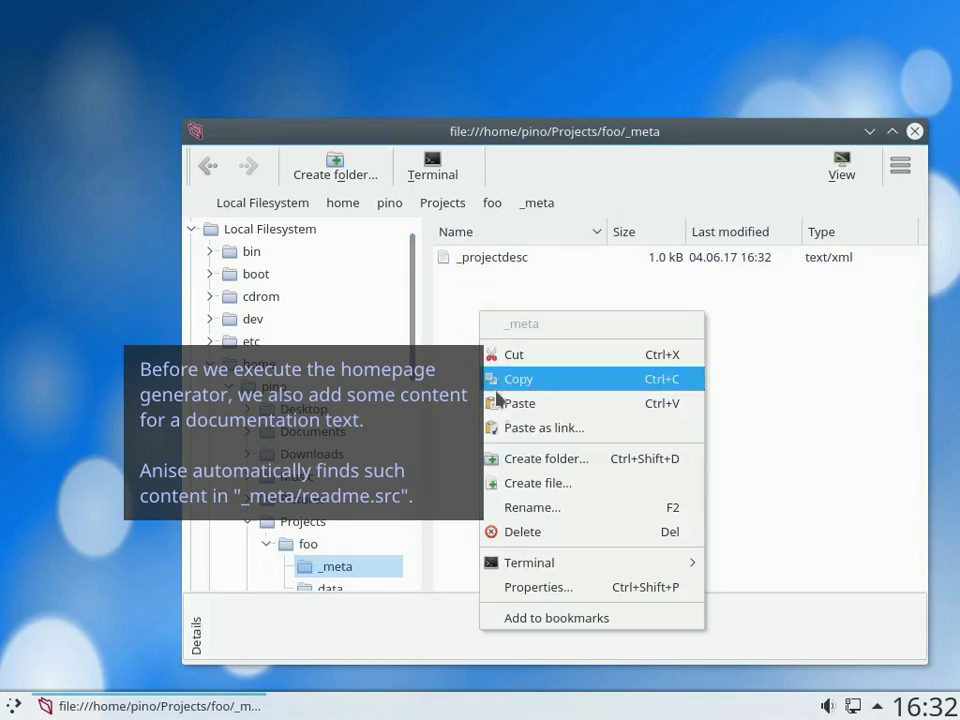
pyautogui.click(527, 487)
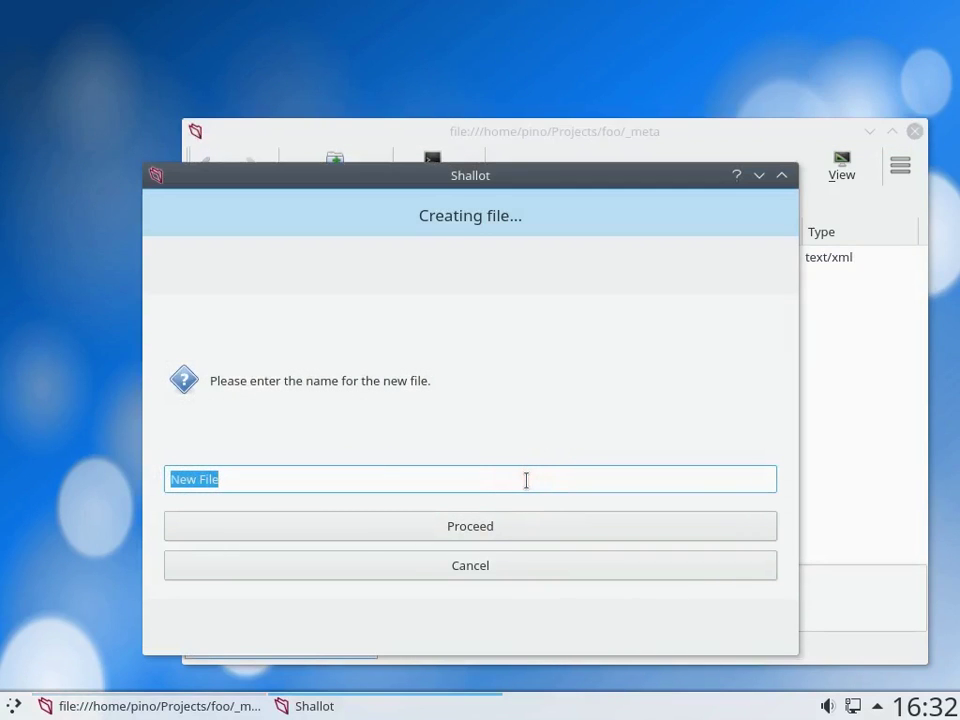
pyautogui.write('read')
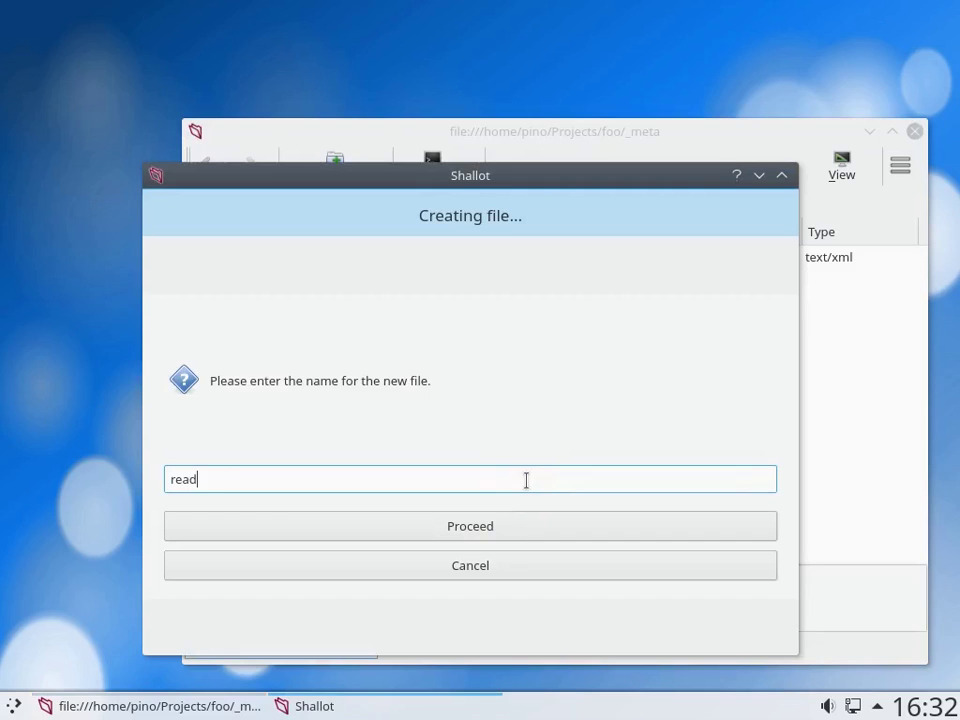
pyautogui.write('me.src')
pyautogui.click(506, 538)
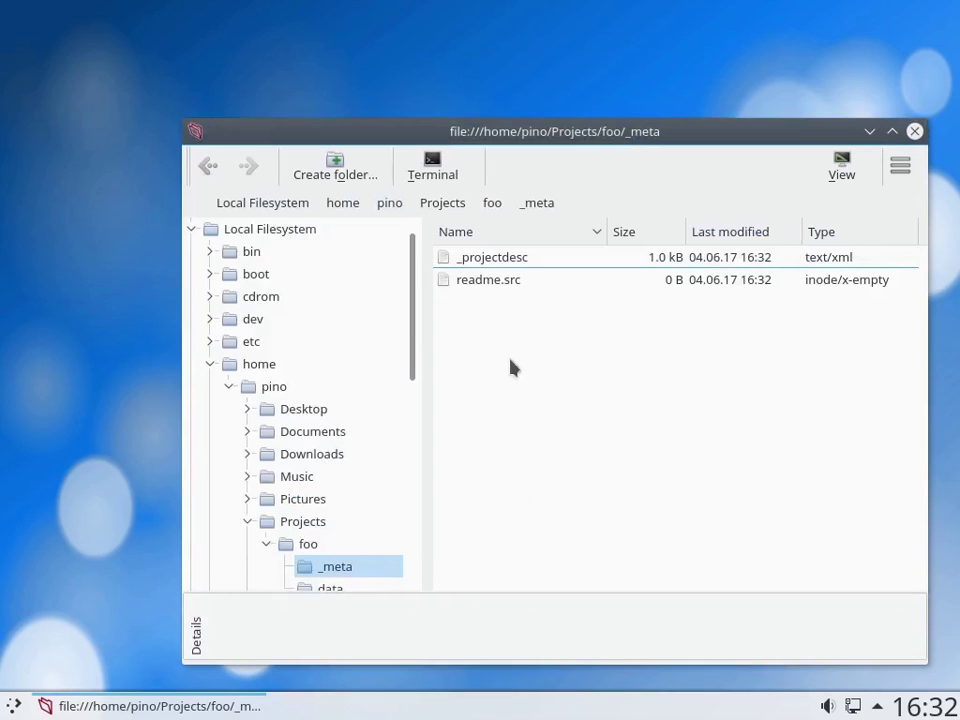
# - Open the readme.src file in the Kate text editor
pyautogui.rightClick(505, 293)
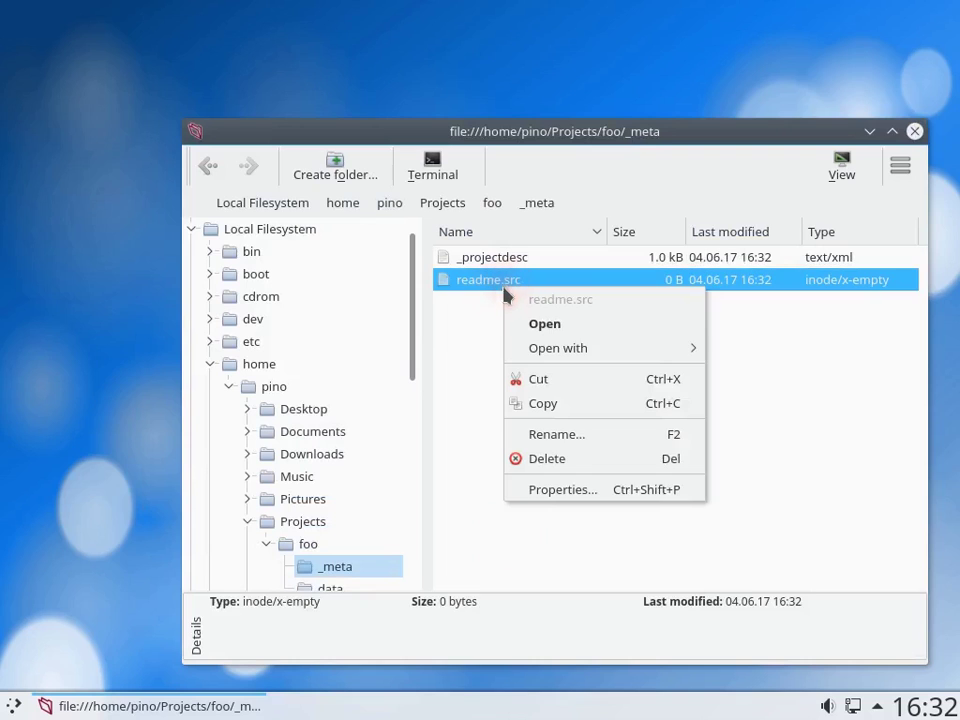
pyautogui.moveTo(566, 347)
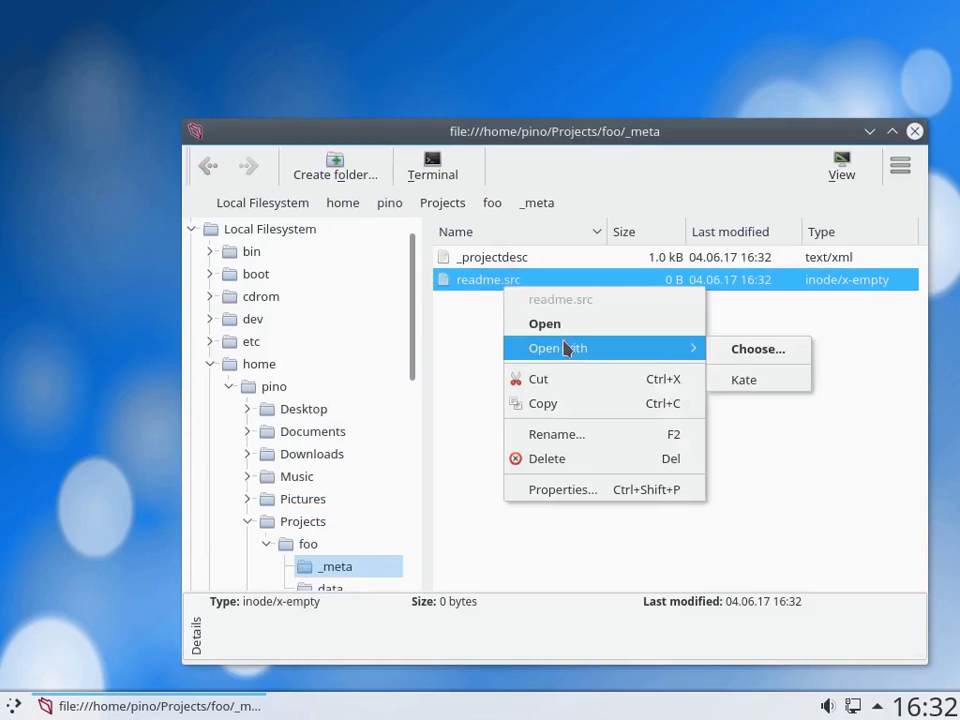
pyautogui.click(740, 381)
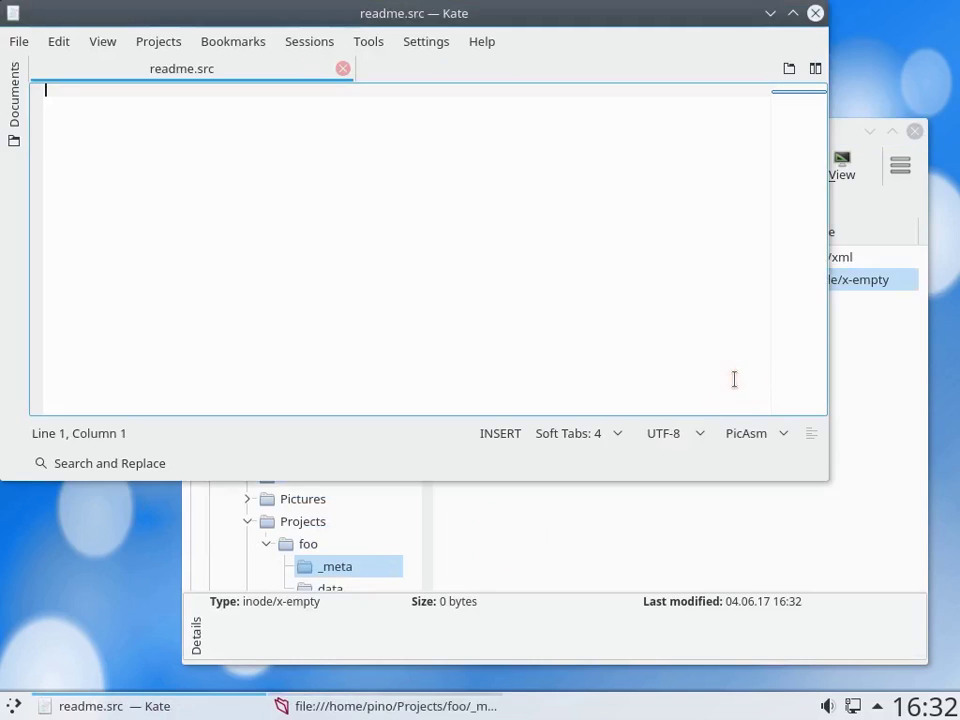
# - Write the heading "# Horses", a blank line and "A horse is a horse, of course, of course." in readme.src, and save it
pyautogui.write('#')
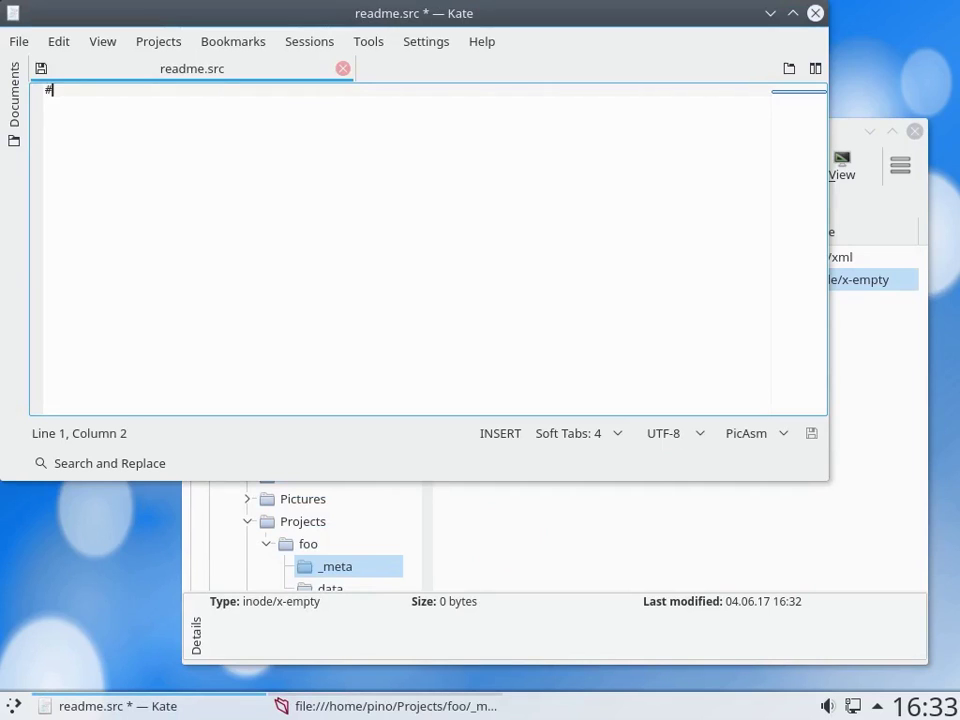
pyautogui.write(' Horses')
pyautogui.press('Return')
pyautogui.press('Return')
pyautogui.write('A h')
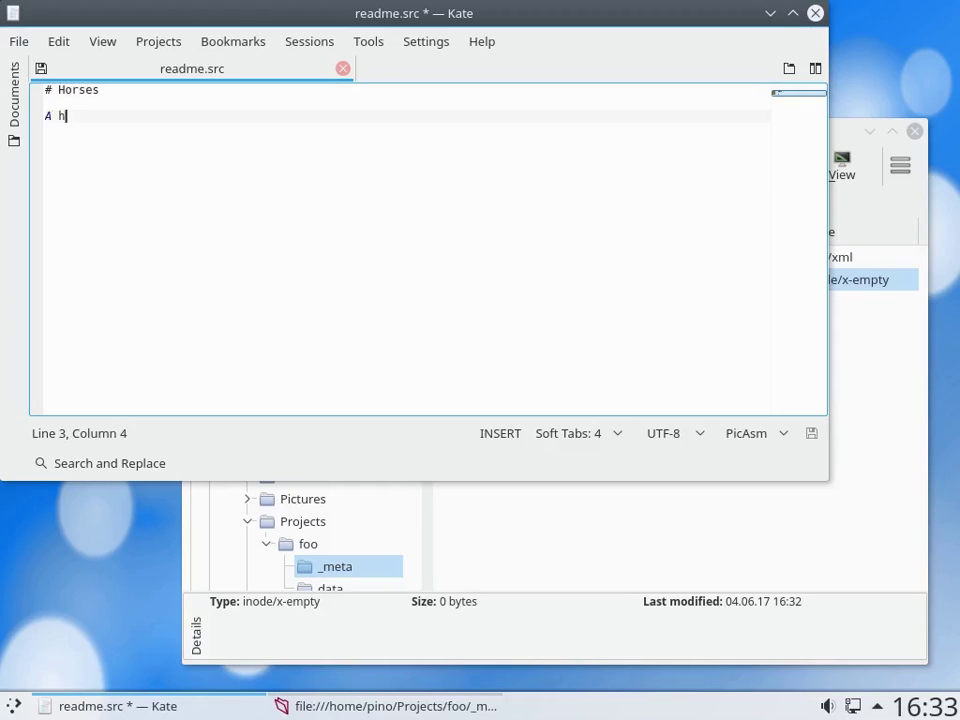
pyautogui.write('orse is a horse, of c')
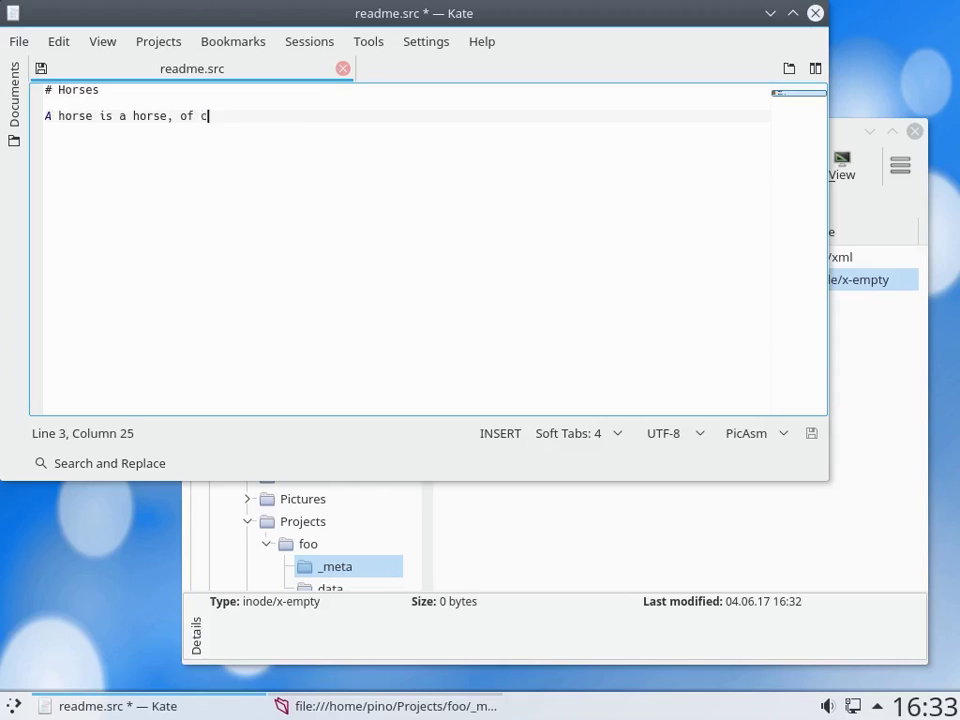
pyautogui.write('ourse, of course, of')
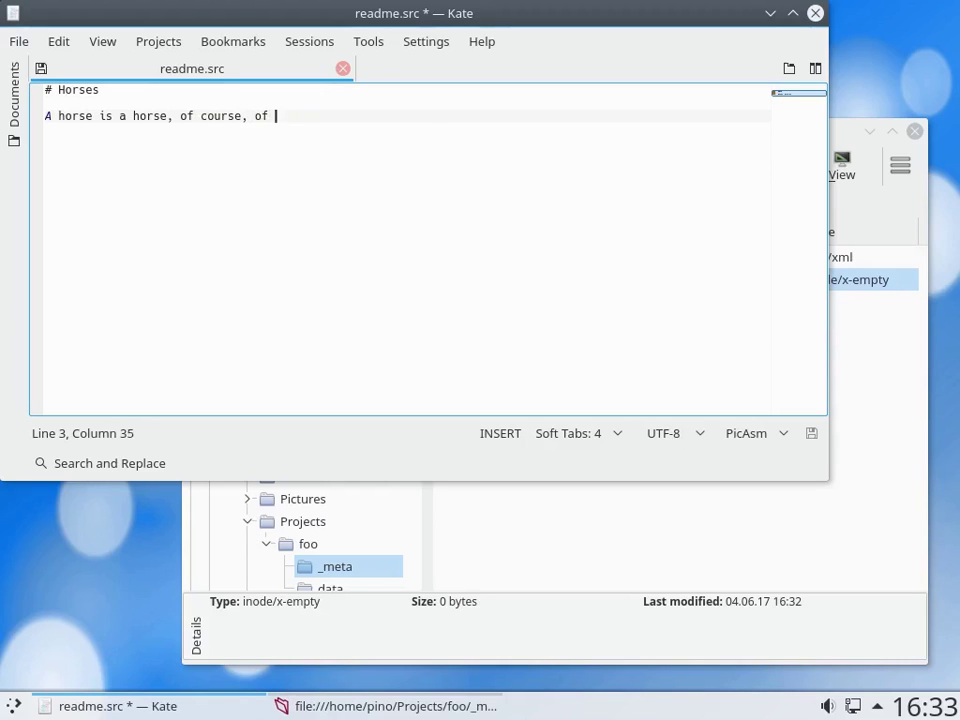
pyautogui.write('.')
pyautogui.click(12, 42)
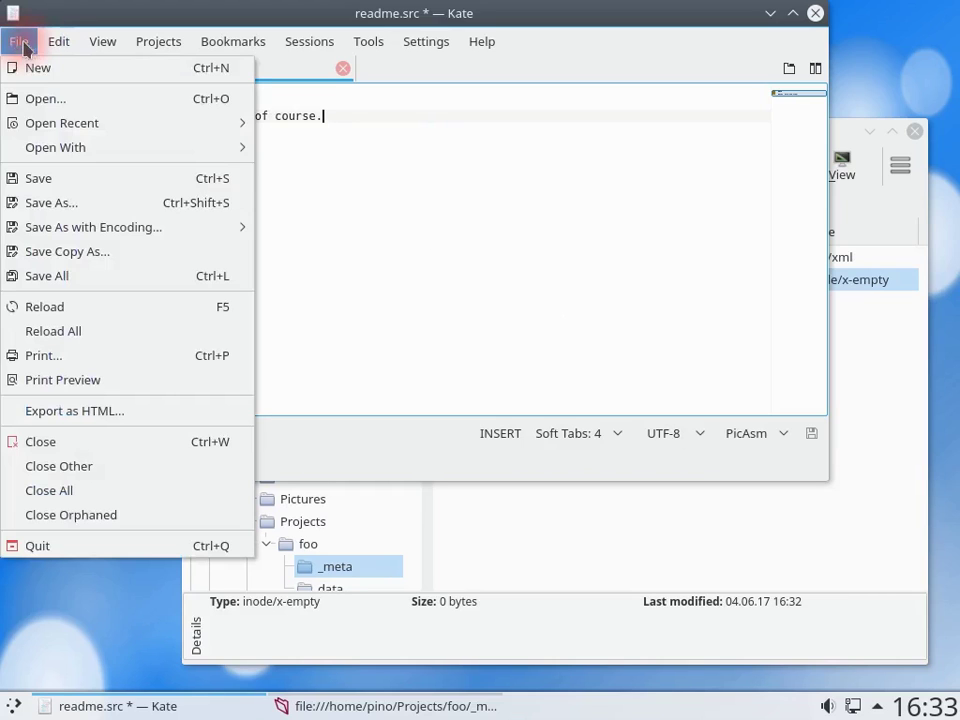
pyautogui.click(49, 176)
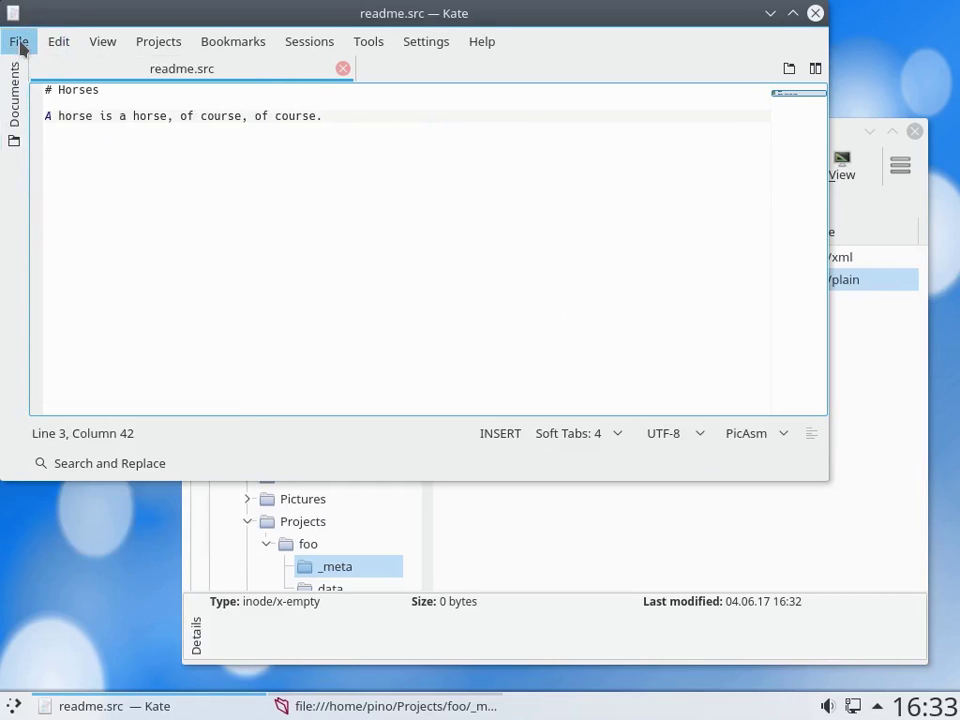
# - Quit the text editor and launch Anise from the System application category
pyautogui.click(22, 41)
pyautogui.click(20, 548)
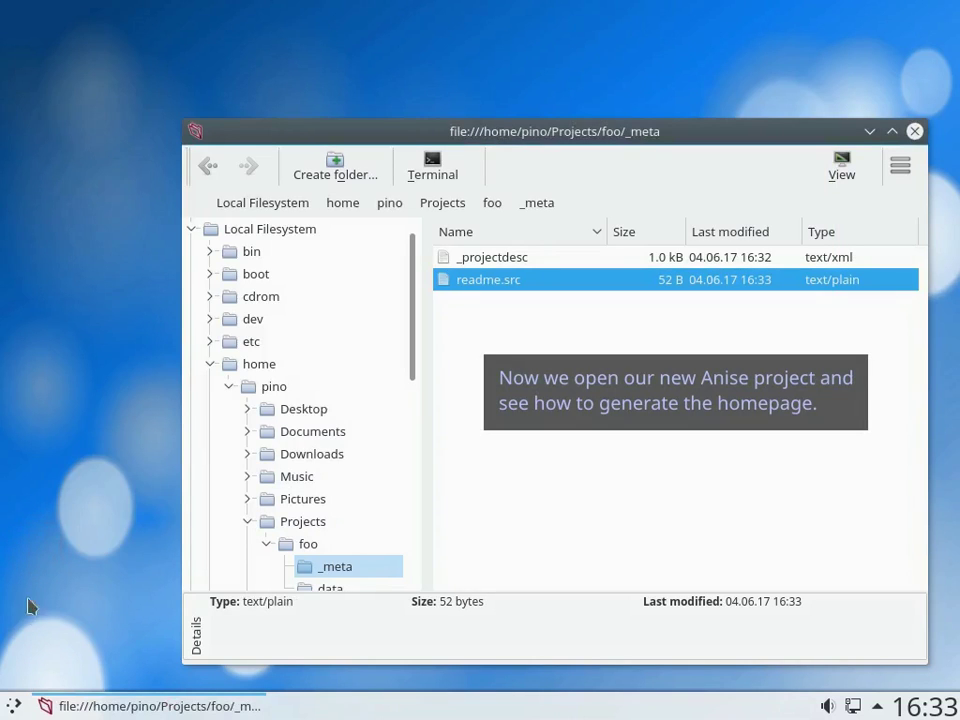
pyautogui.click(14, 706)
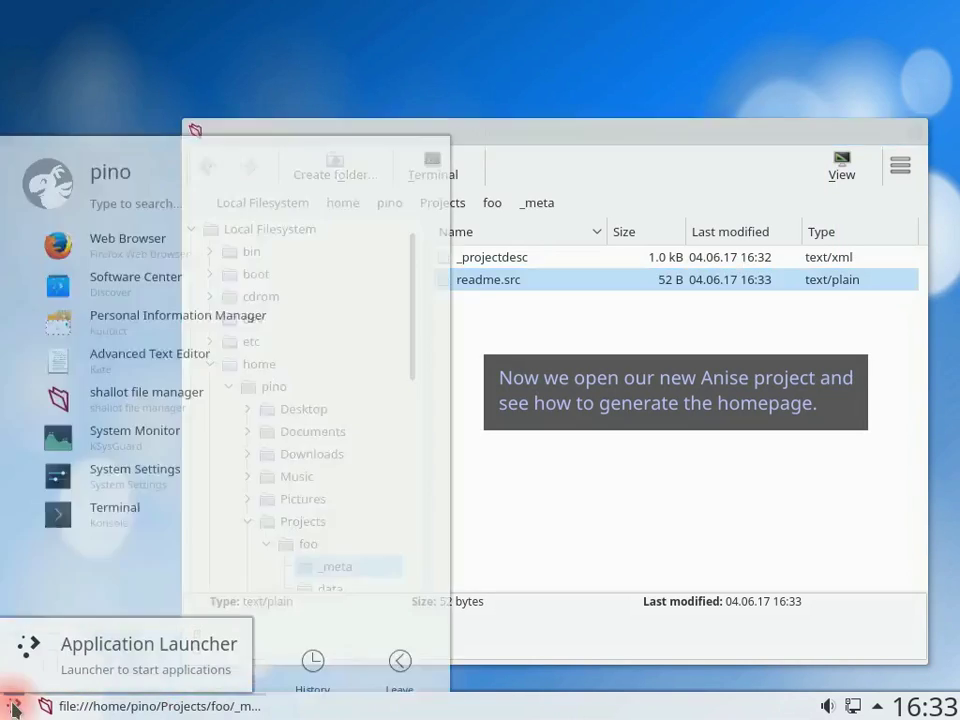
pyautogui.moveTo(129, 660)
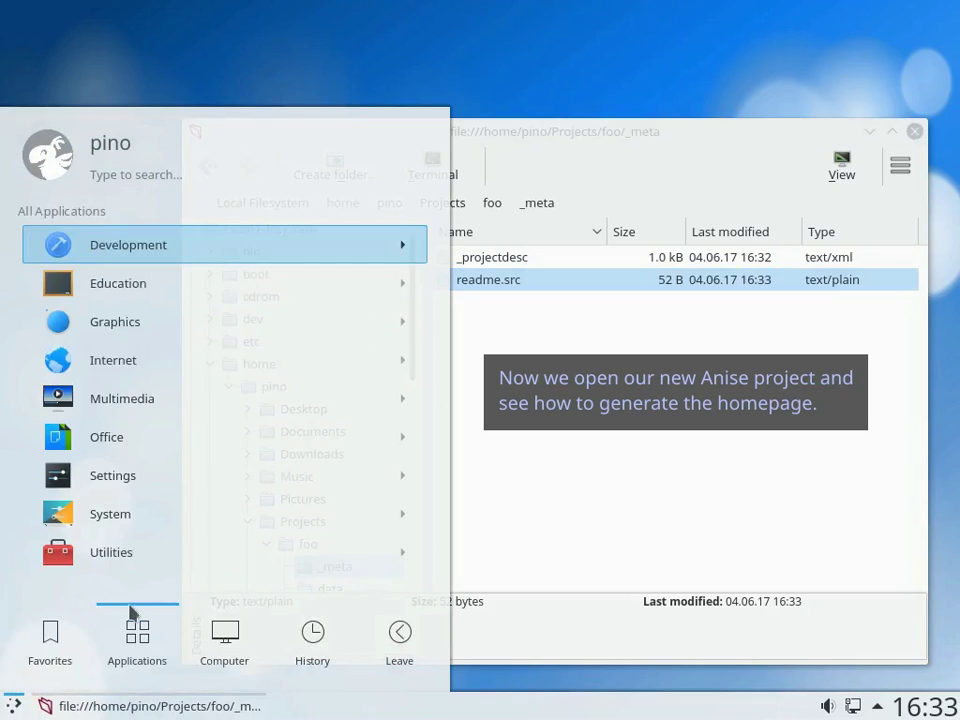
pyautogui.click(128, 520)
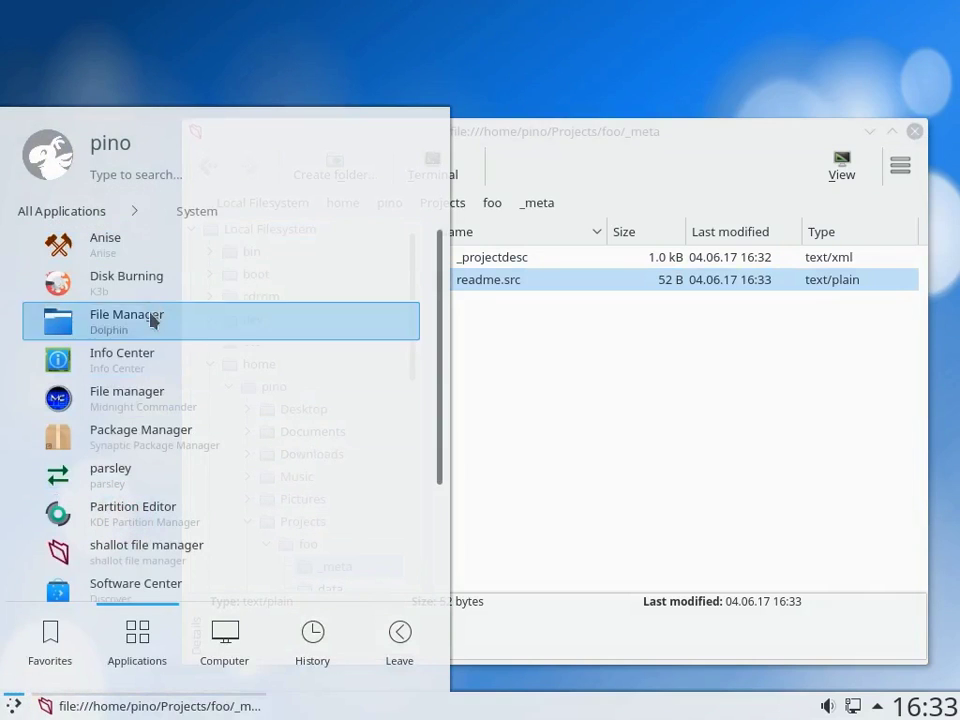
pyautogui.click(150, 248)
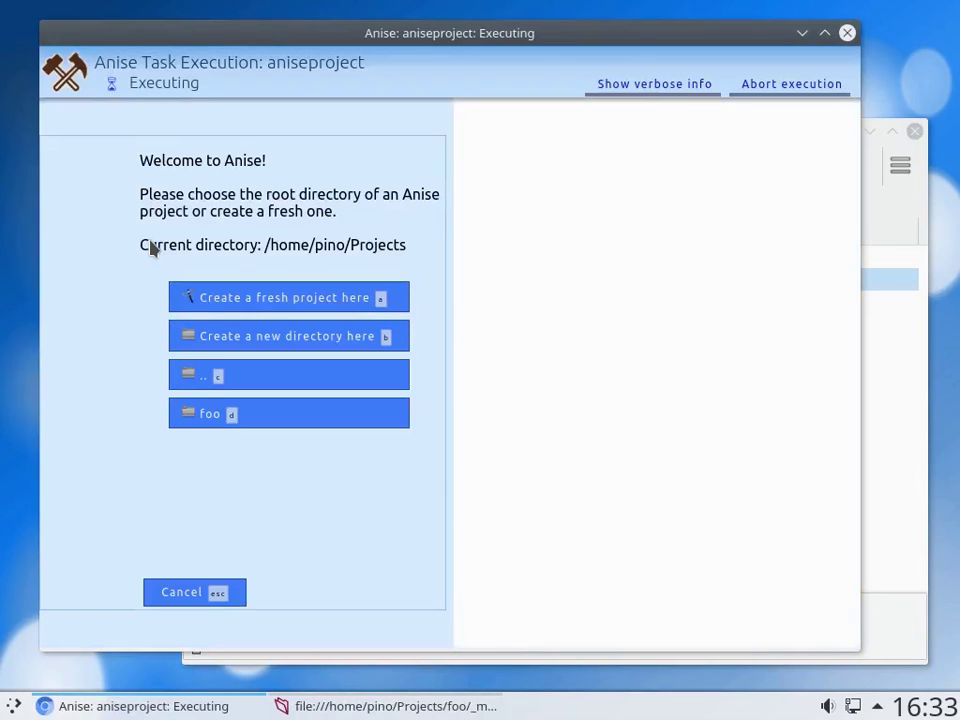
# - Open the foo project in Anise, execute its release task, and close the execution window
pyautogui.click(201, 416)
pyautogui.click(200, 414)
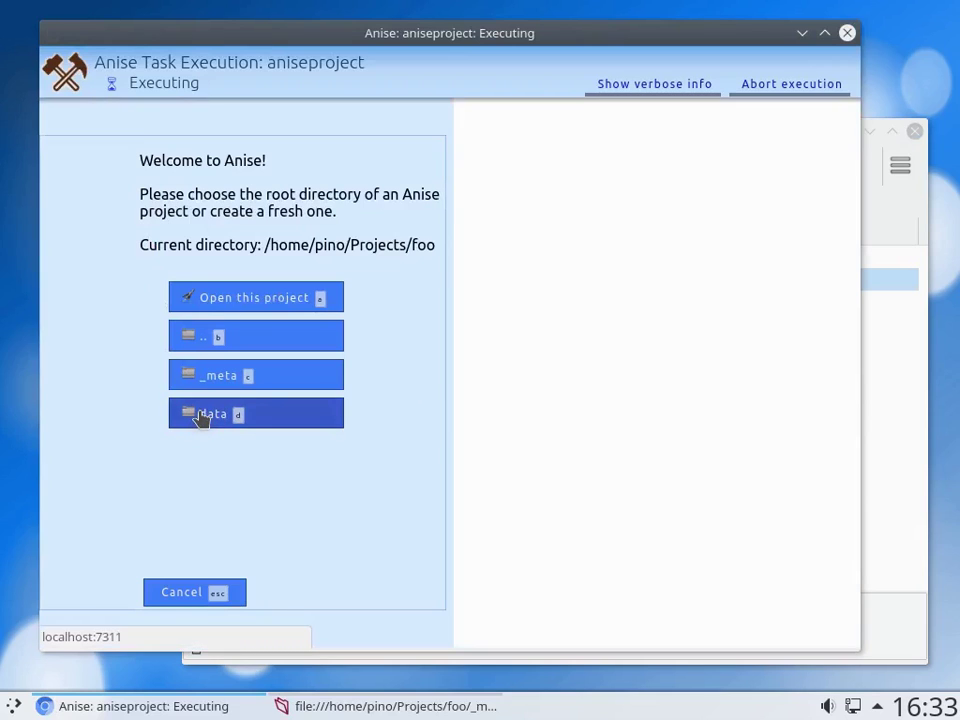
pyautogui.click(238, 302)
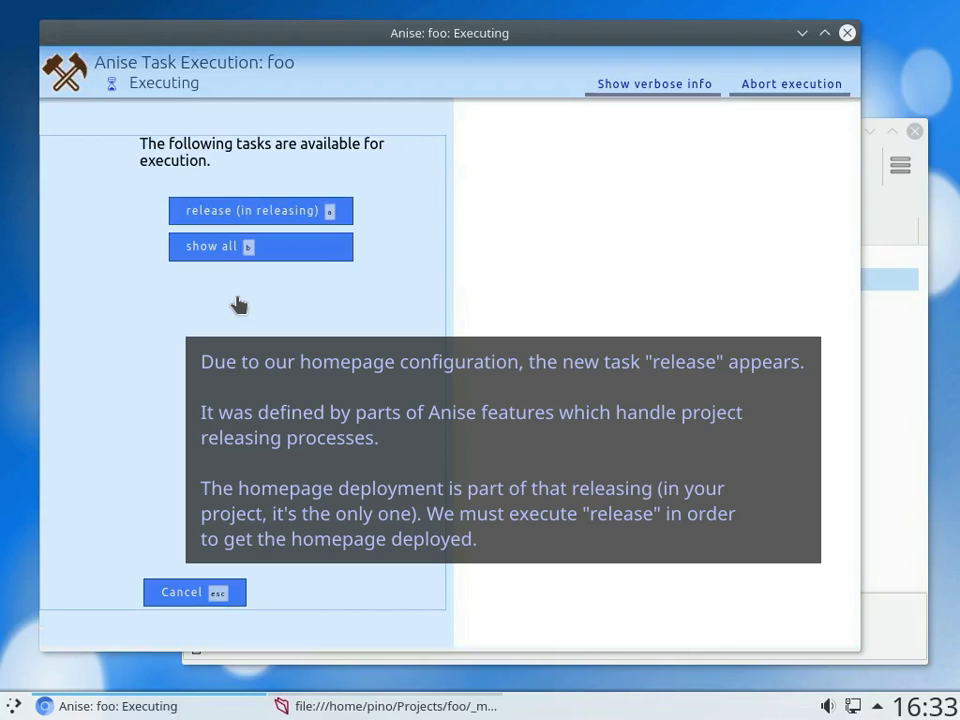
pyautogui.click(252, 218)
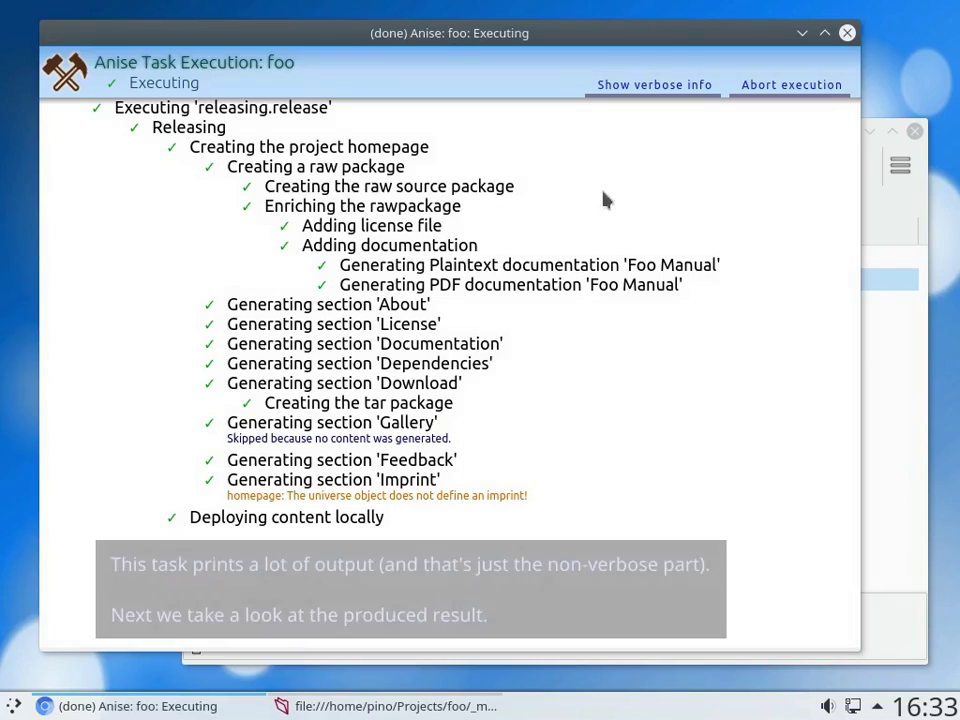
pyautogui.click(846, 36)
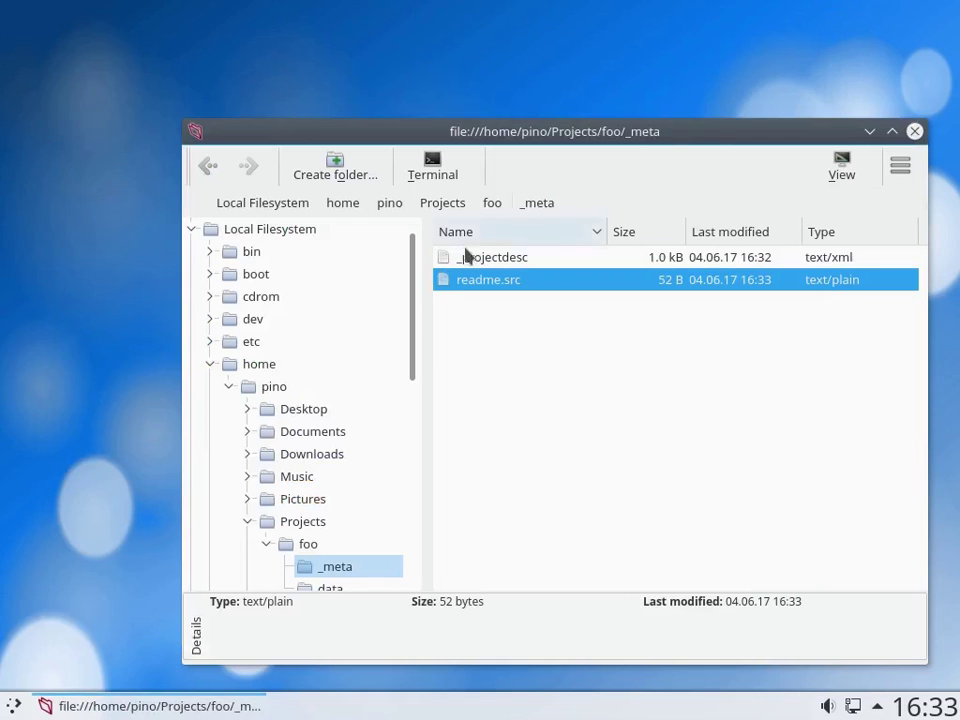
# - Browse in the file manager to the foo folder inside /tmp/my.foohomepageserver
pyautogui.moveTo(414, 290); pyautogui.dragTo(416, 506)
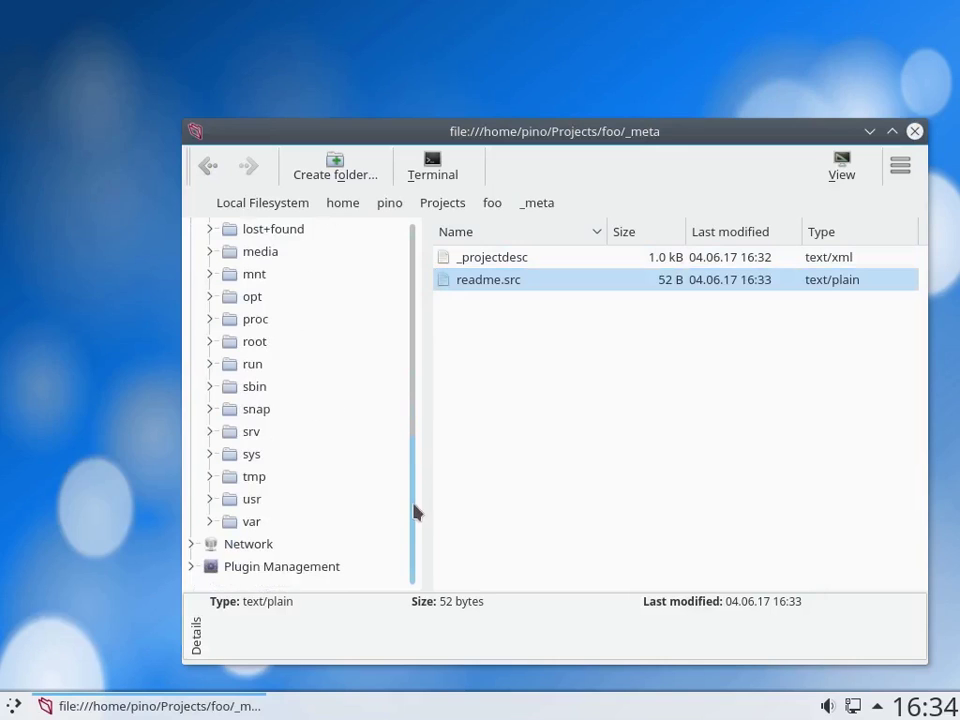
pyautogui.click(280, 482)
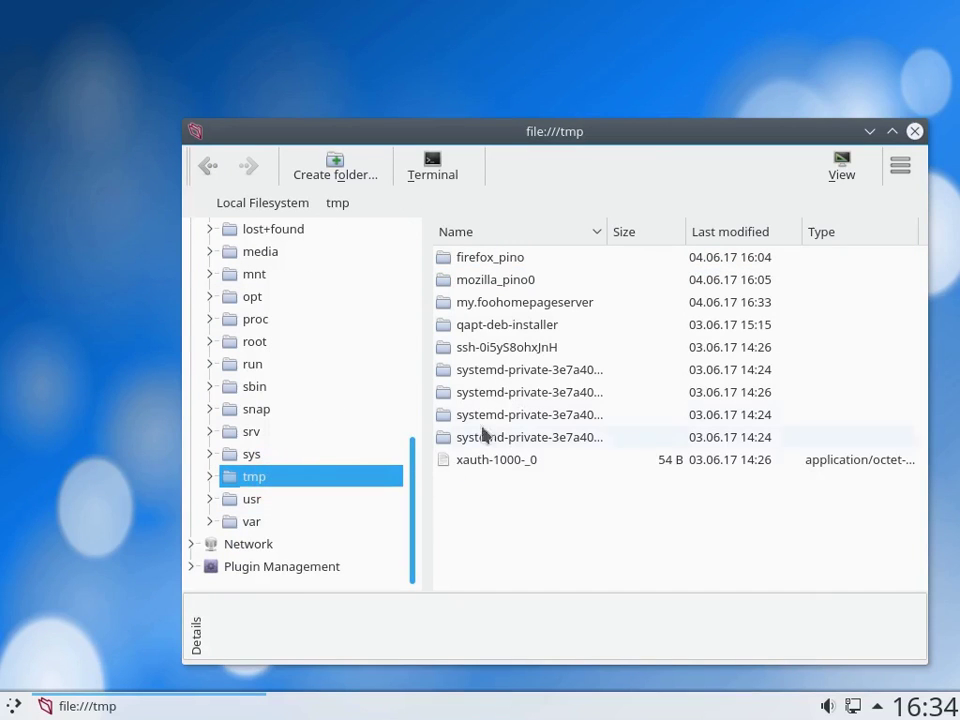
pyautogui.click(509, 303)
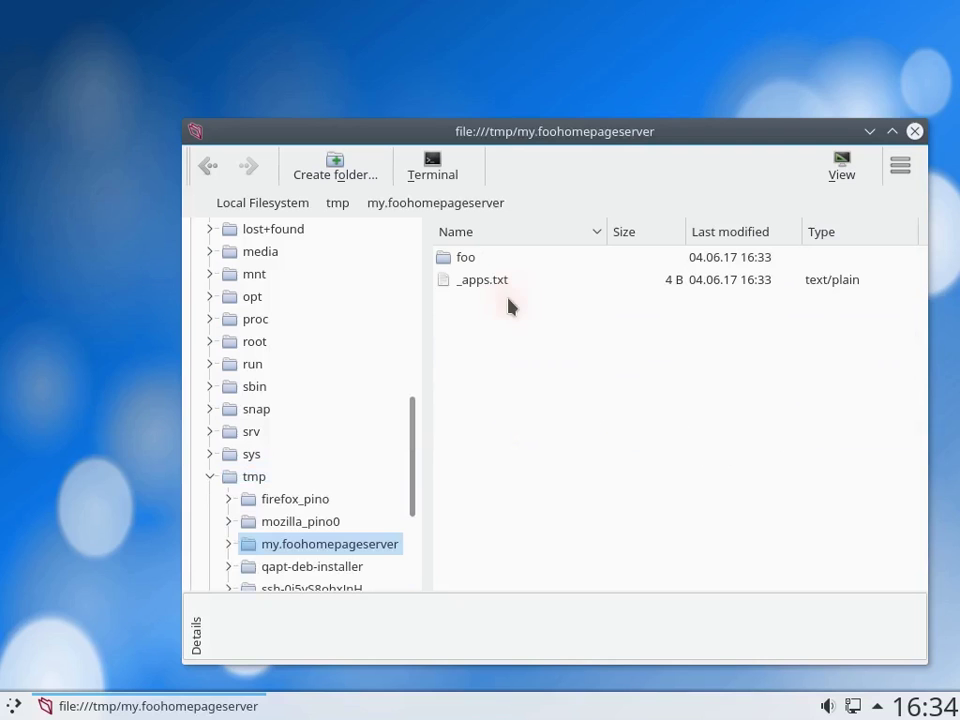
pyautogui.click(469, 261)
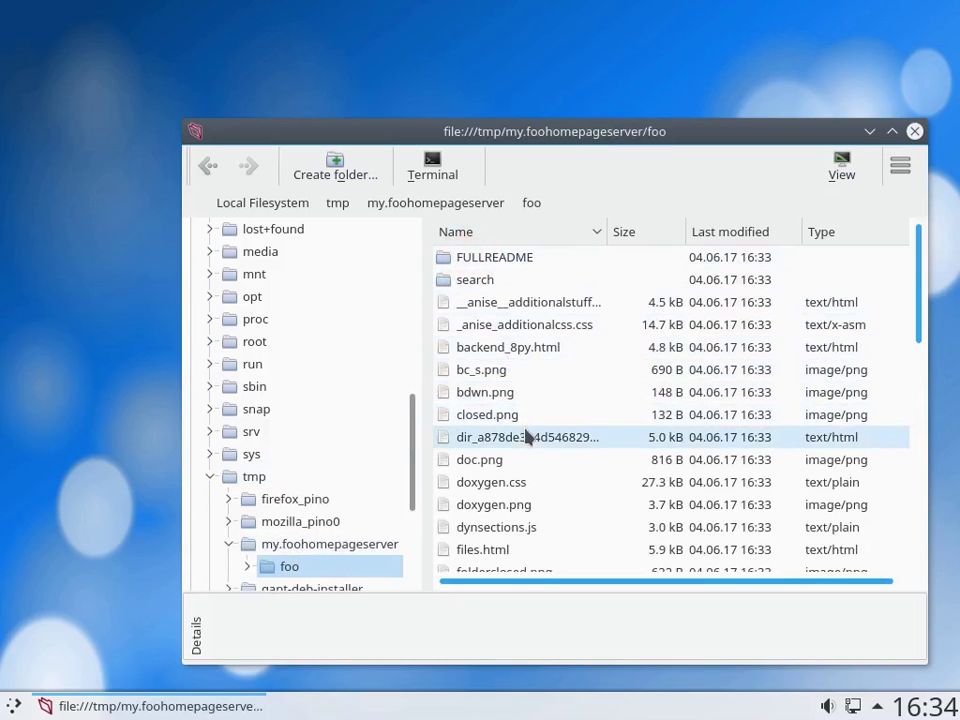
# - Open the generated index.html file from the foo folder in Firefox
pyautogui.scroll(-2, 527, 437)
pyautogui.scroll(-1, 527, 455)
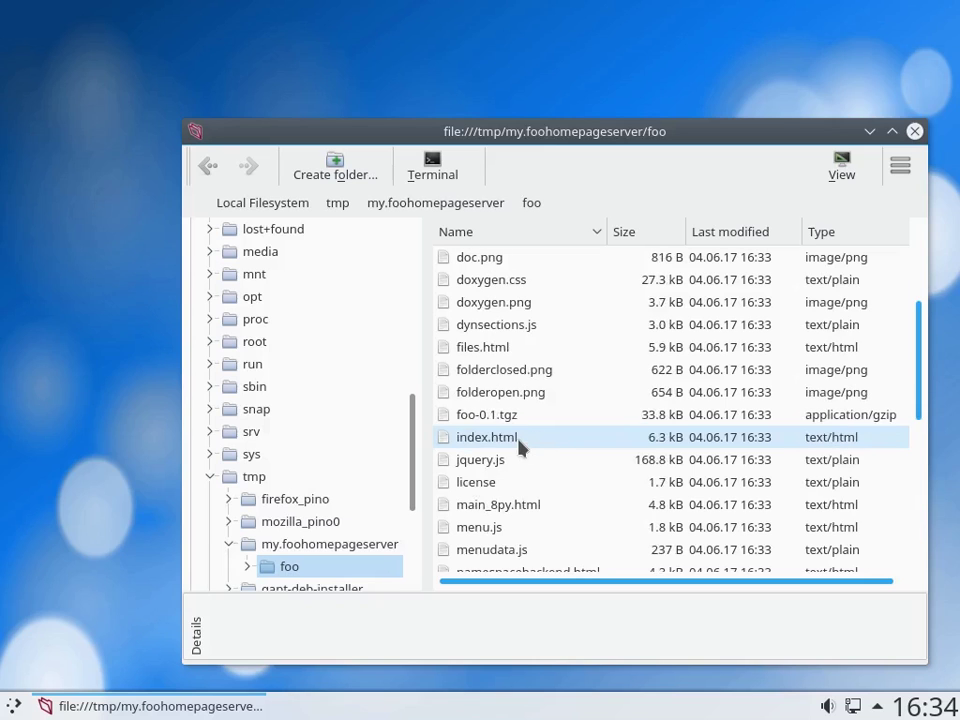
pyautogui.rightClick(508, 443)
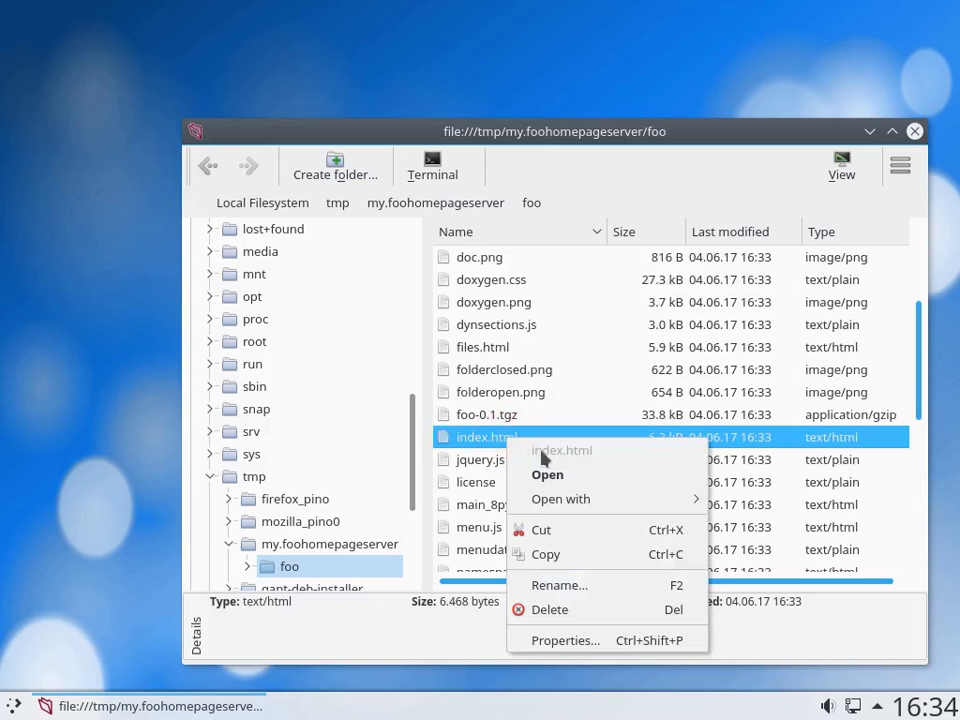
pyautogui.moveTo(705, 505)
pyautogui.click(767, 531)
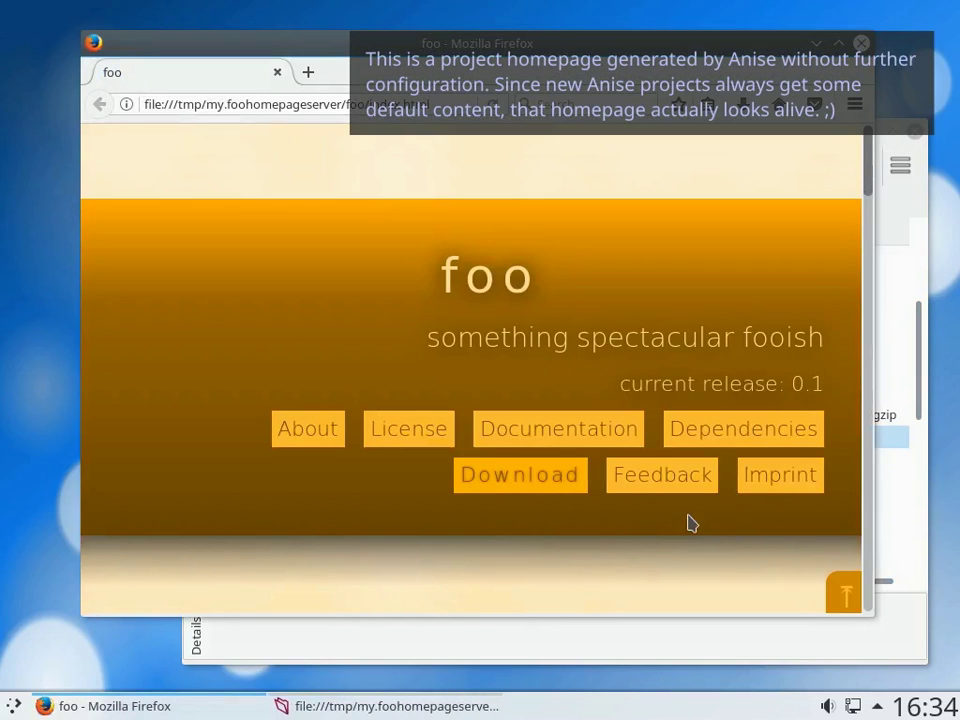
# - Look through the homepage's About and License sections, and open the Manual from the Documentation section in a separate tab
pyautogui.scroll(-4, 670, 521)
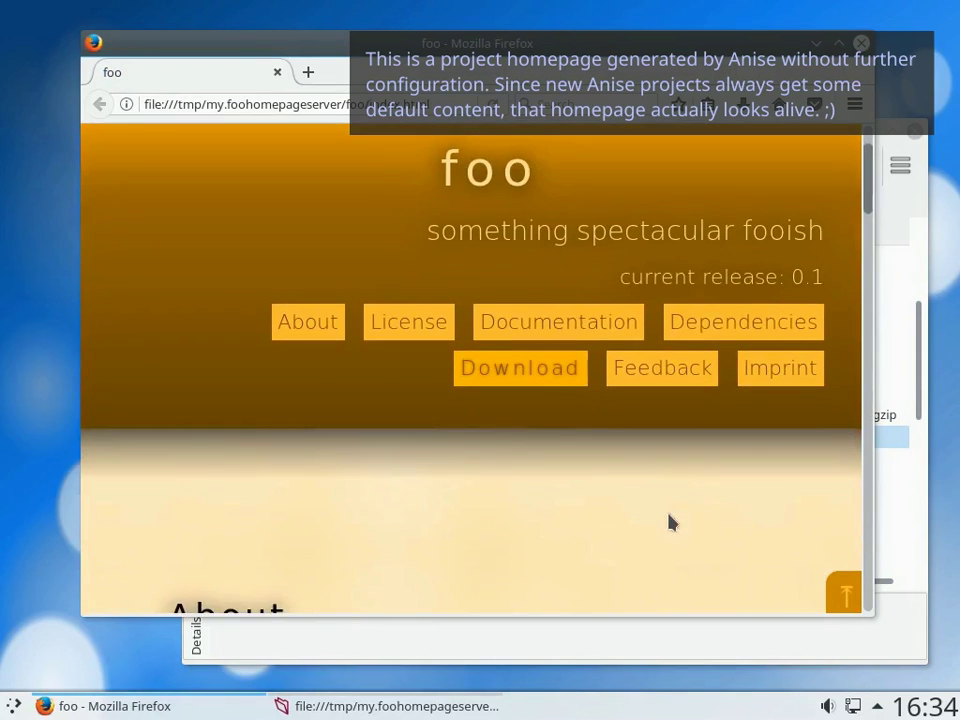
pyautogui.scroll(-4, 670, 521)
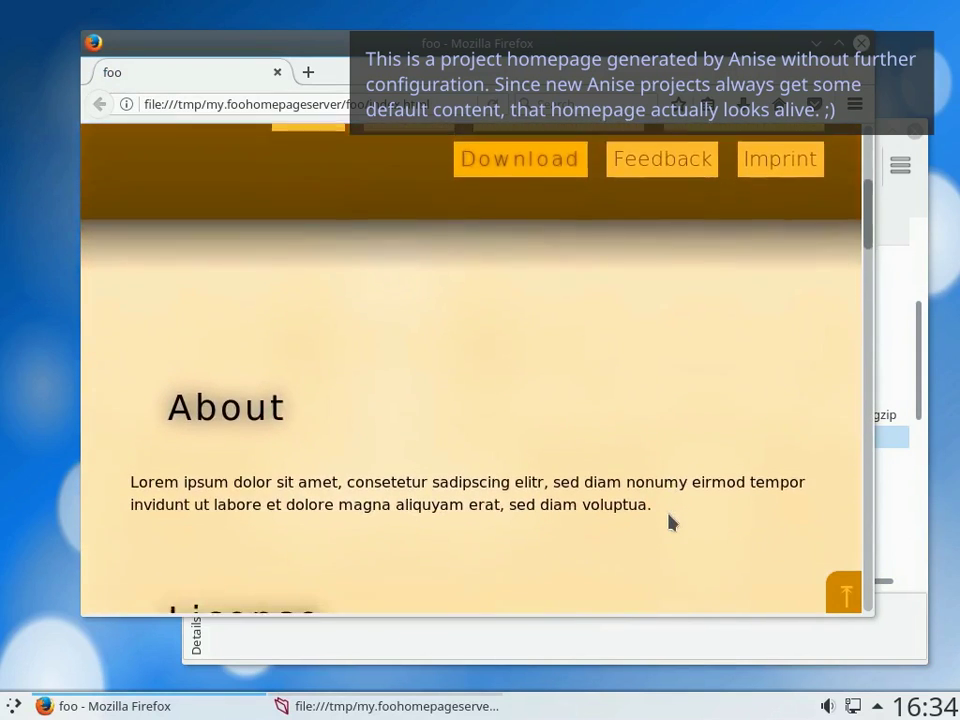
pyautogui.scroll(-4, 670, 521)
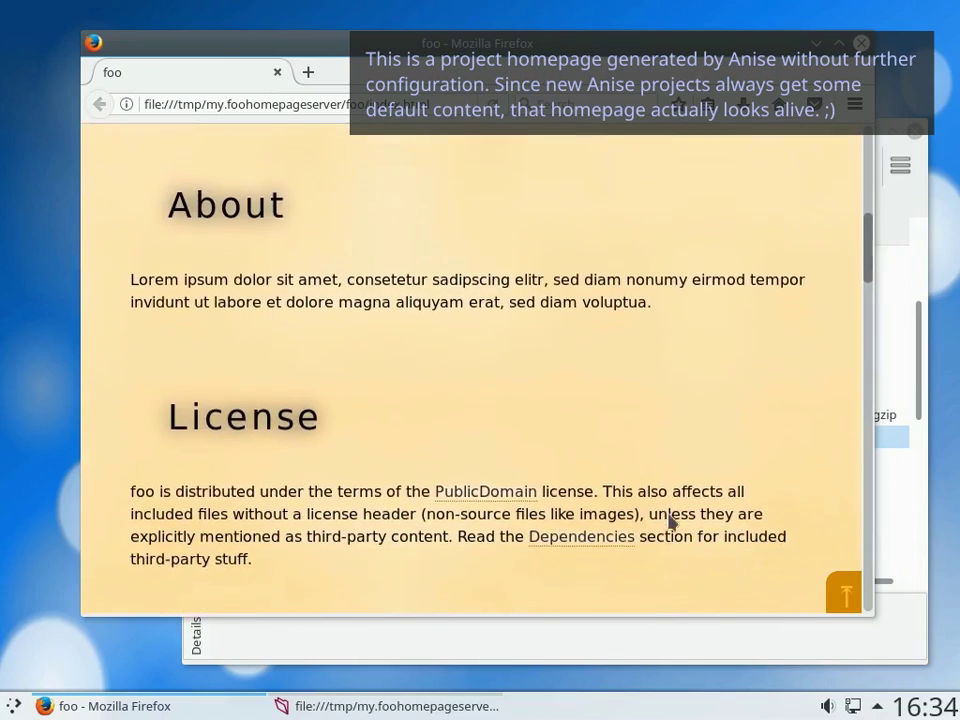
pyautogui.scroll(-4, 670, 521)
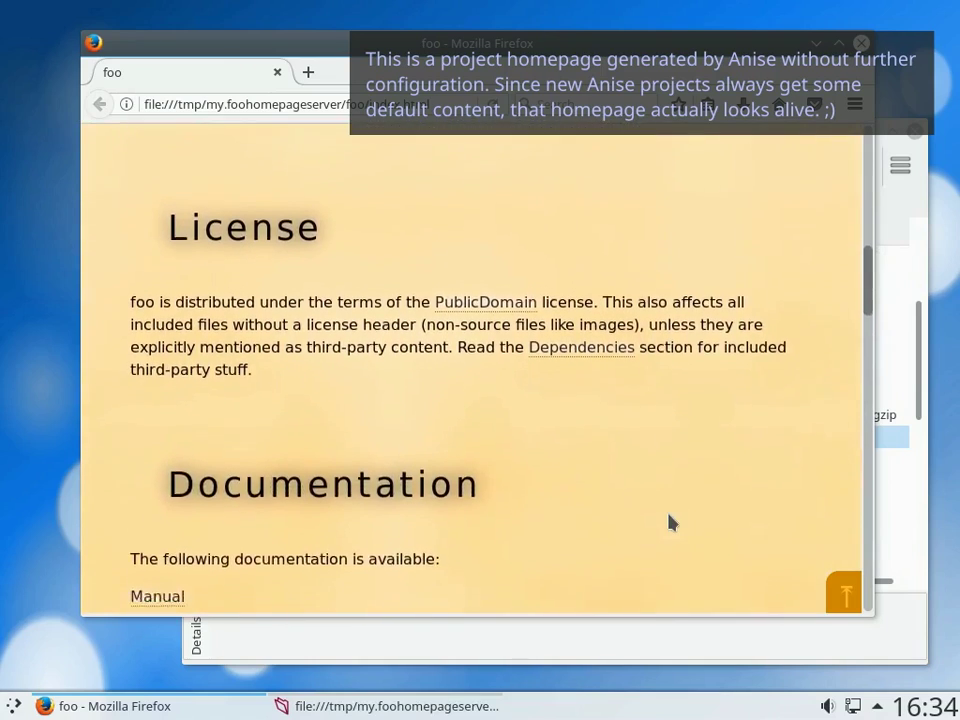
pyautogui.scroll(-3, 670, 521)
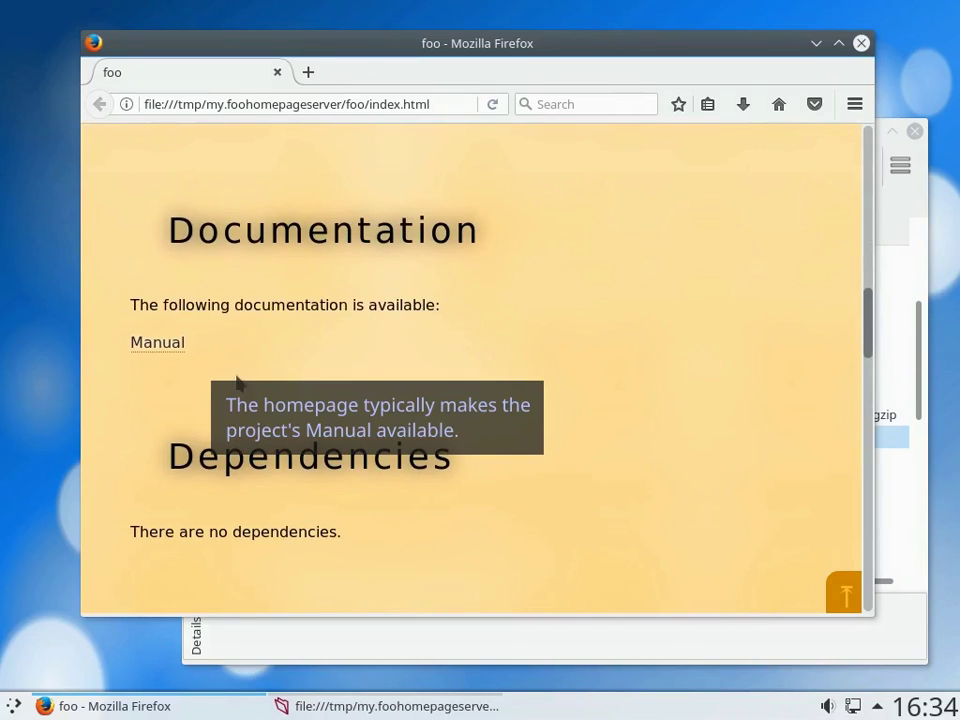
pyautogui.middleClick(170, 355)
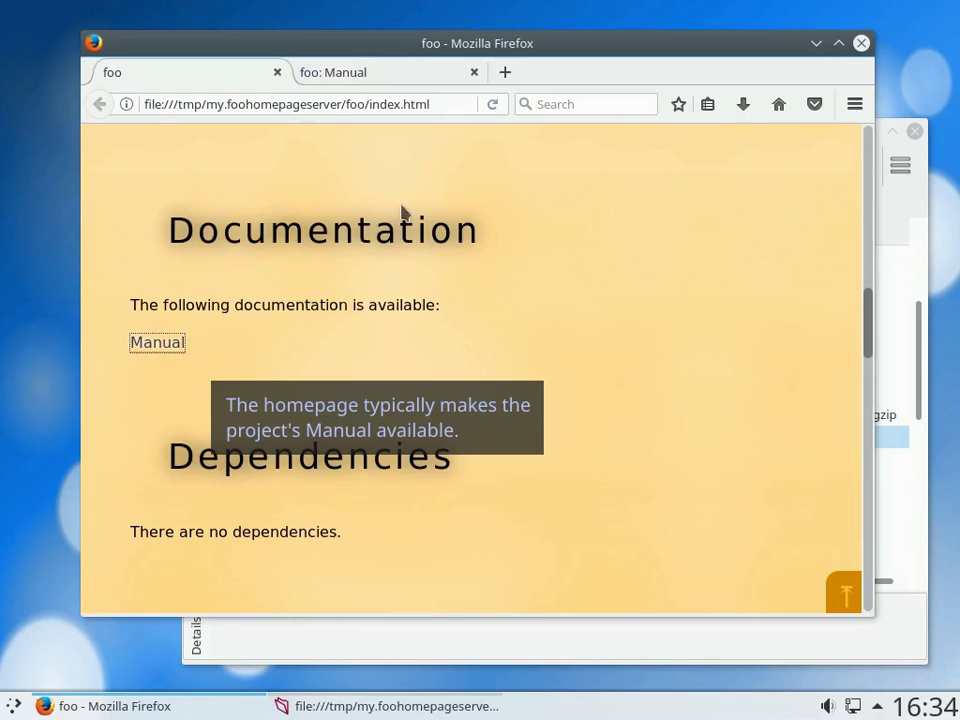
pyautogui.click(417, 84)
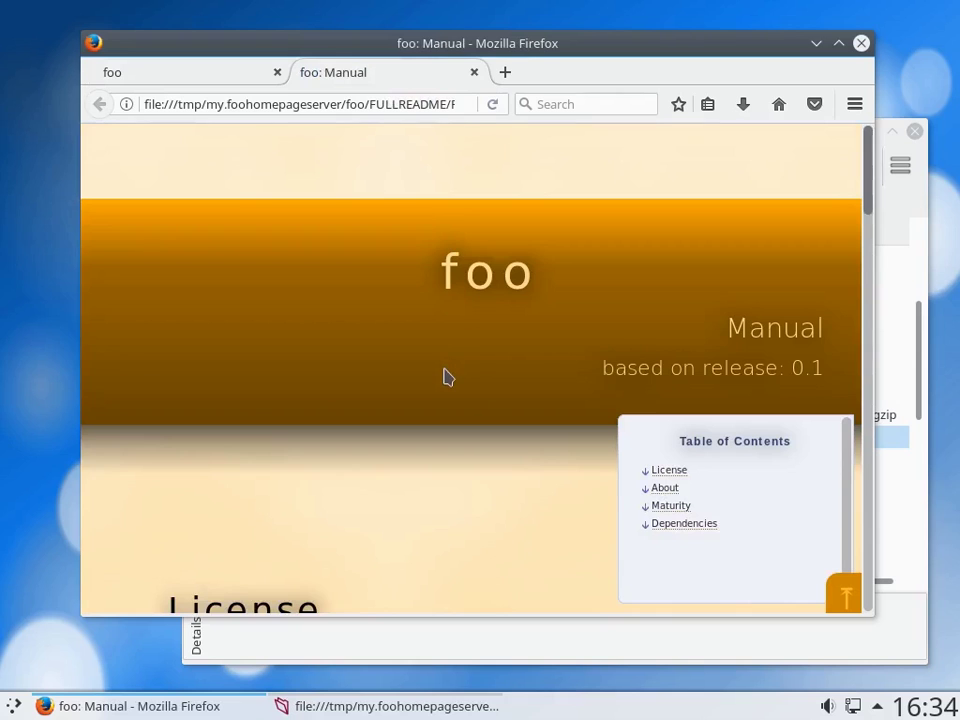
# - Read through the Manual from the License section to the Horses section, and close its tab
pyautogui.scroll(-4, 447, 377)
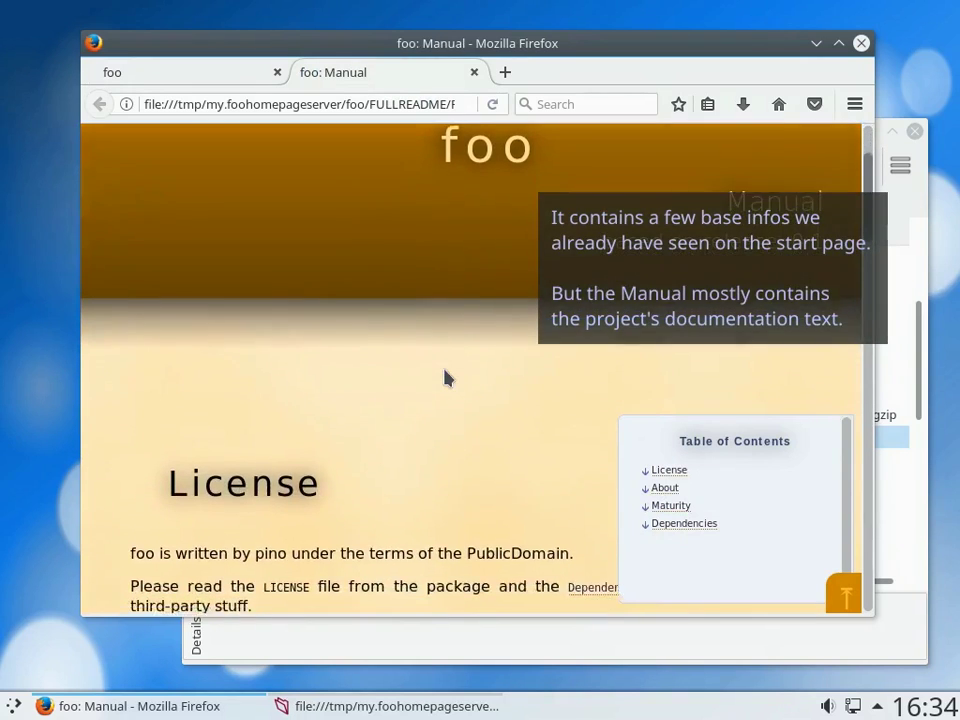
pyautogui.scroll(-4, 447, 377)
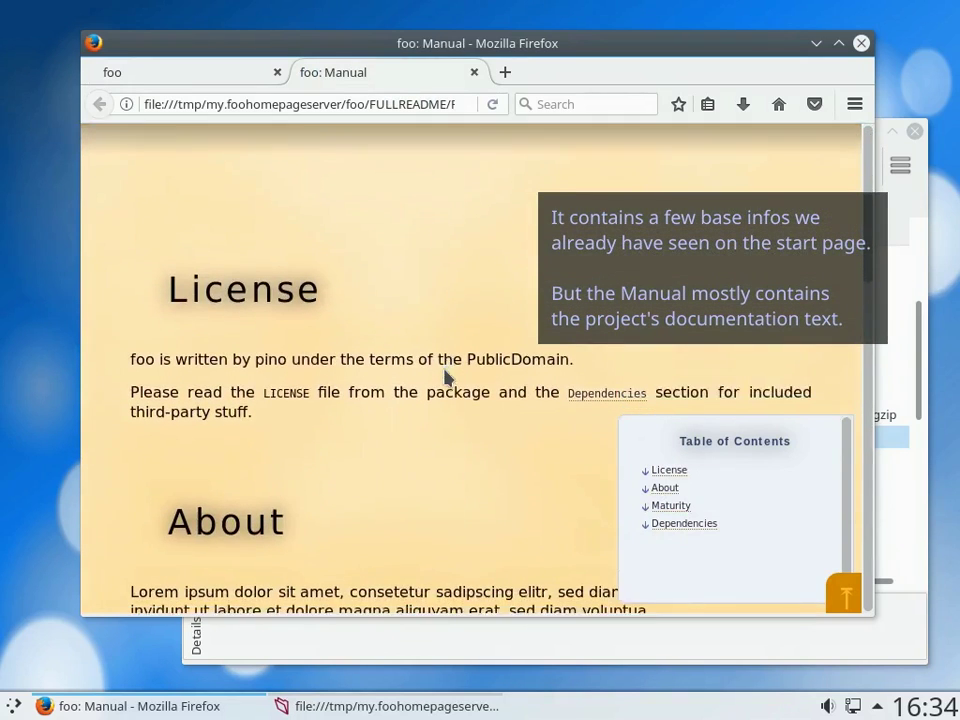
pyautogui.scroll(-2, 447, 377)
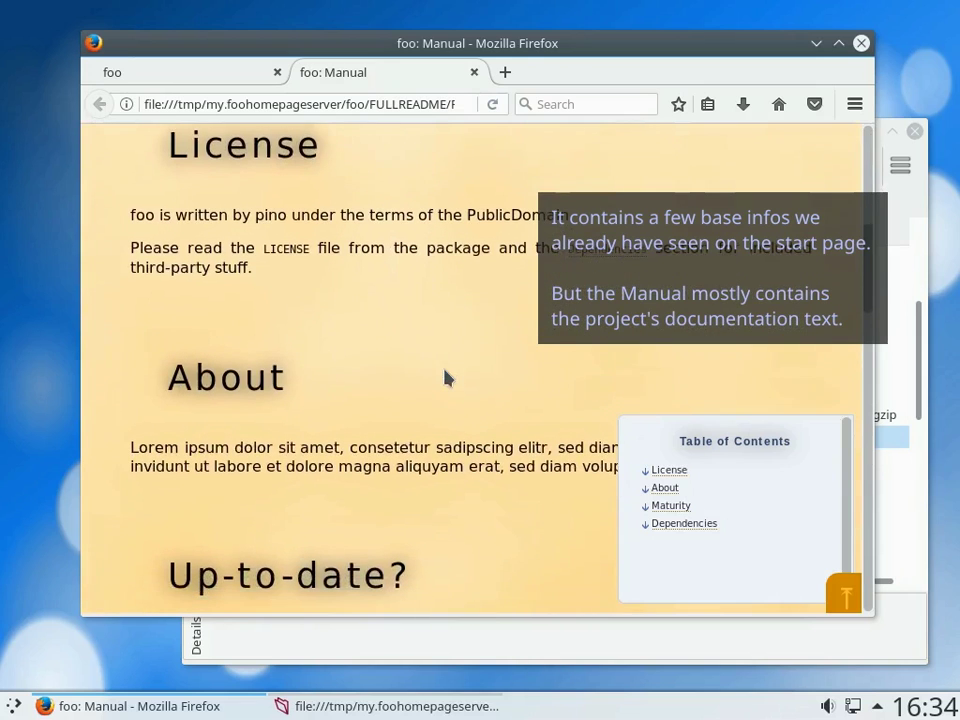
pyautogui.scroll(-2, 447, 377)
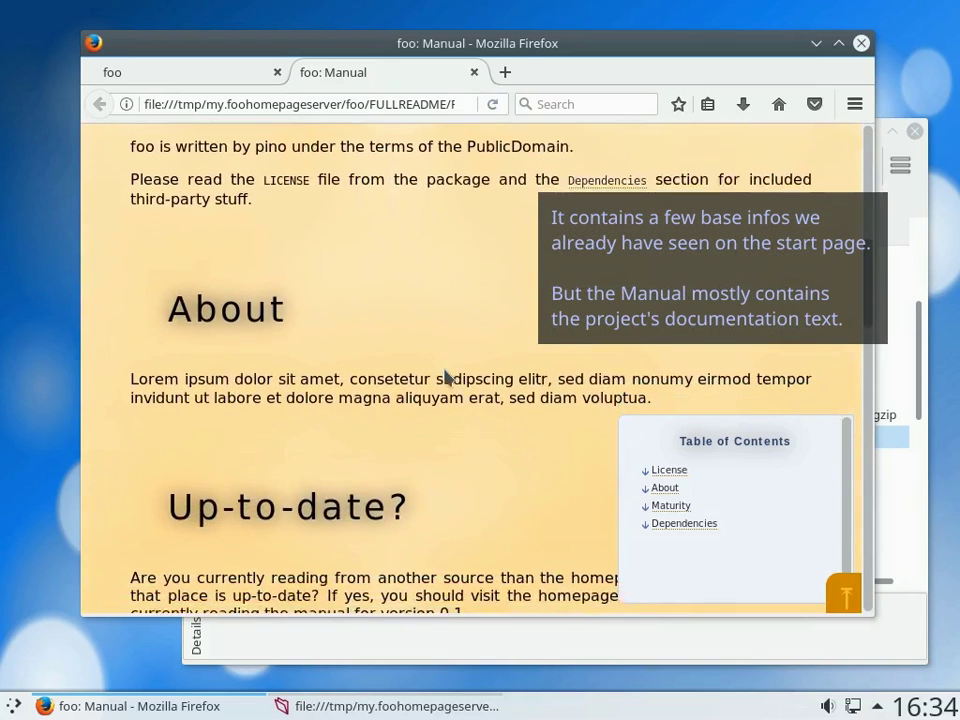
pyautogui.scroll(-3, 447, 377)
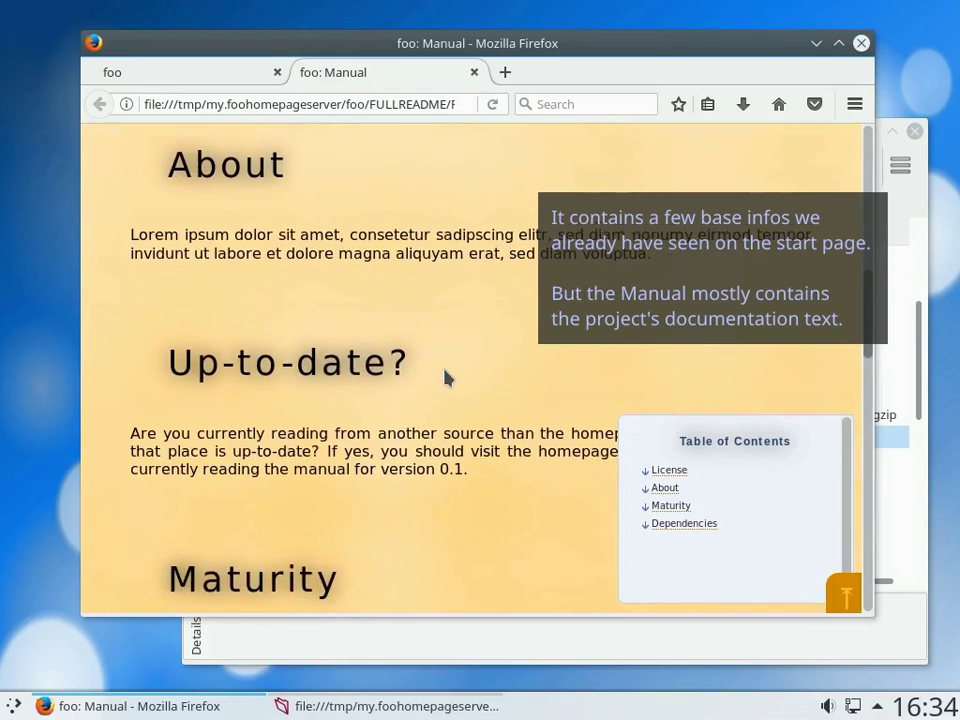
pyautogui.scroll(-3, 447, 377)
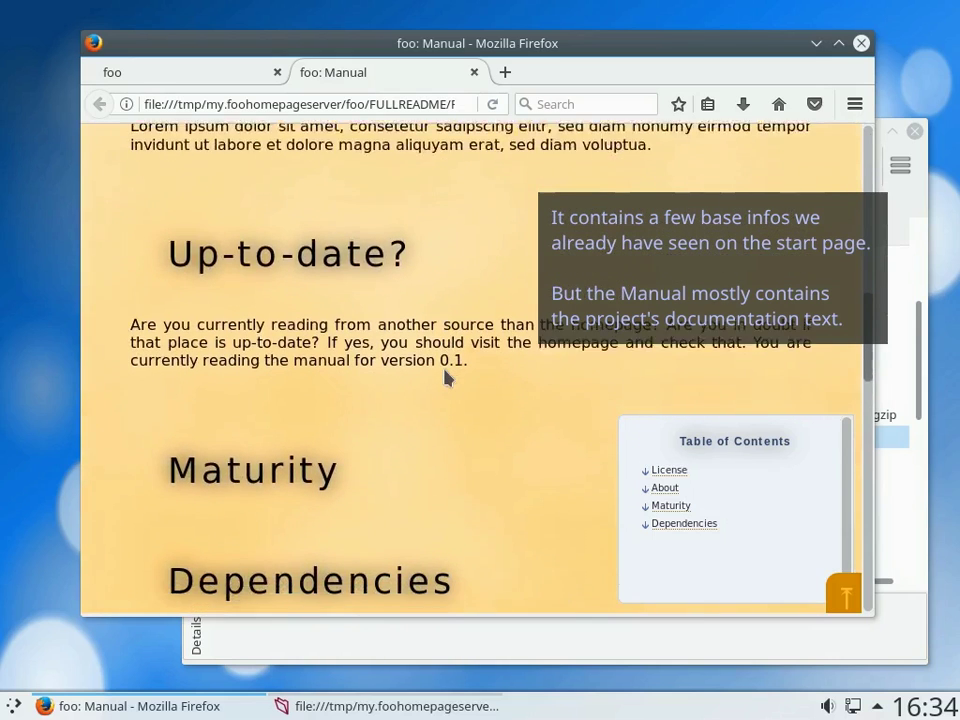
pyautogui.scroll(-3, 447, 377)
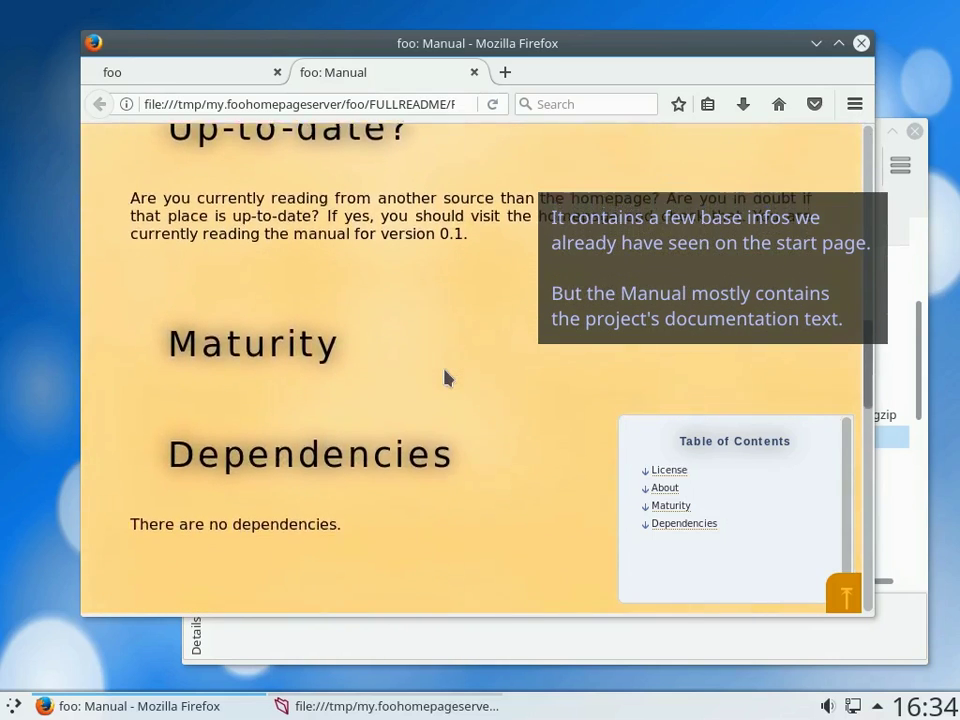
pyautogui.scroll(-2, 447, 377)
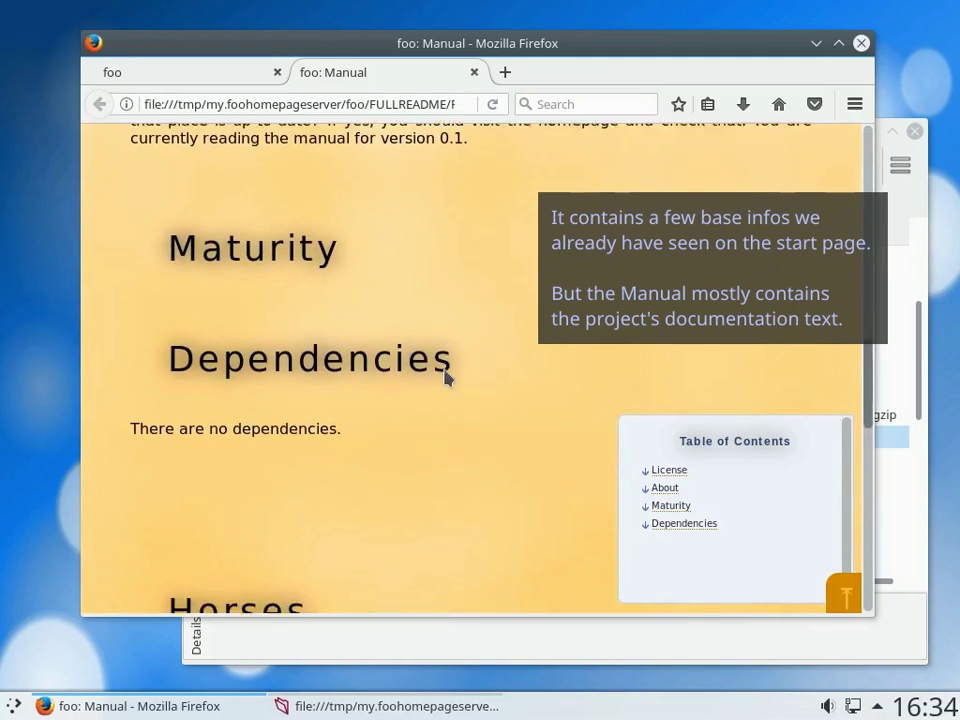
pyautogui.scroll(-3, 447, 377)
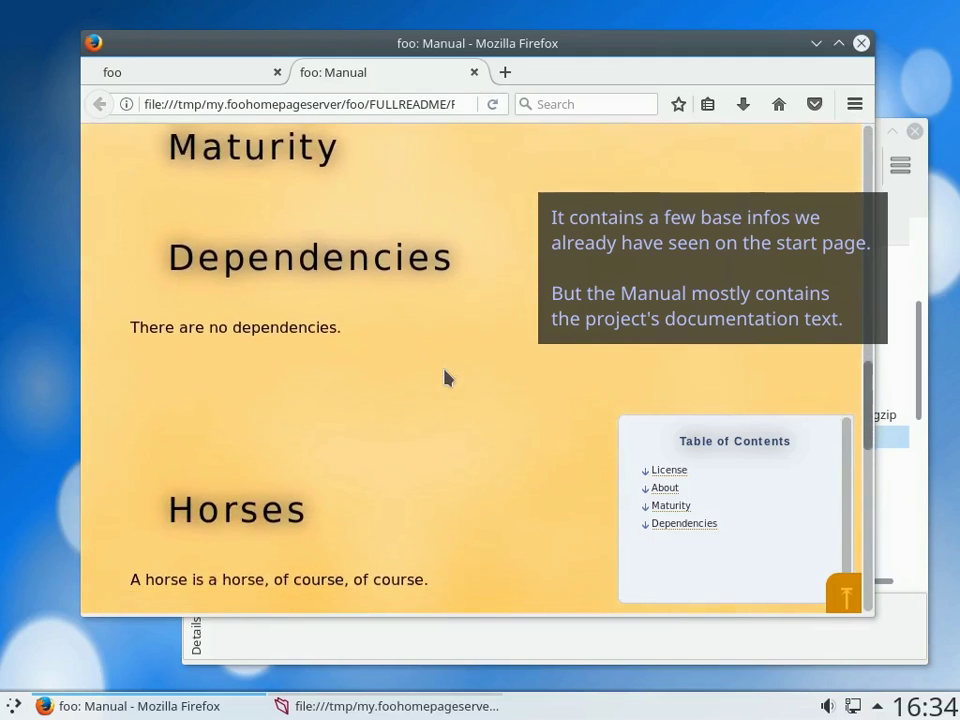
pyautogui.scroll(-2, 447, 377)
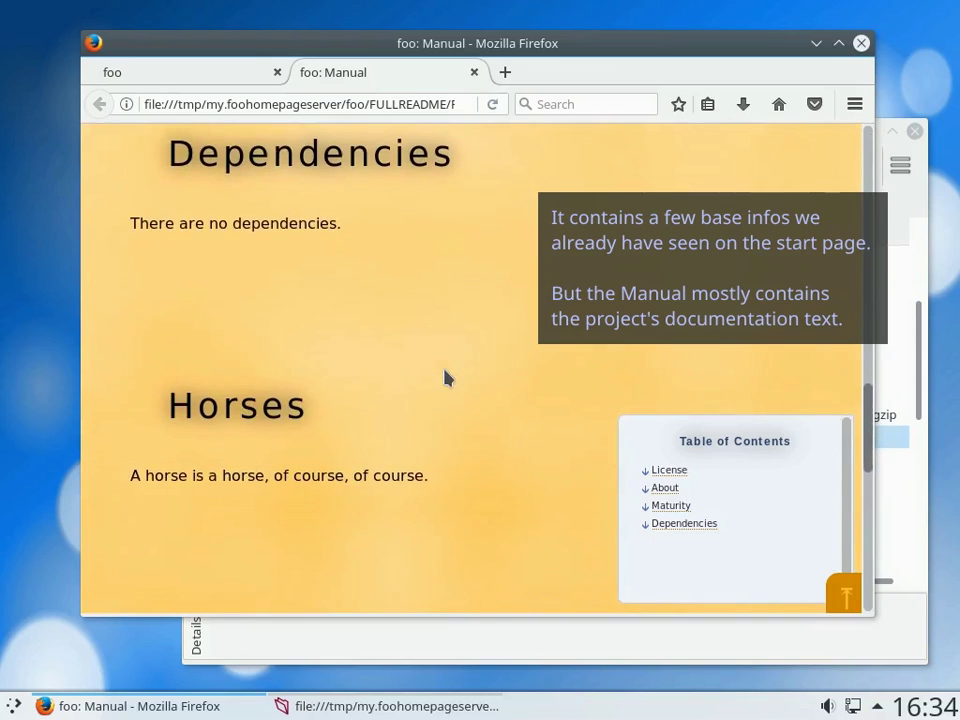
pyautogui.scroll(-2, 447, 377)
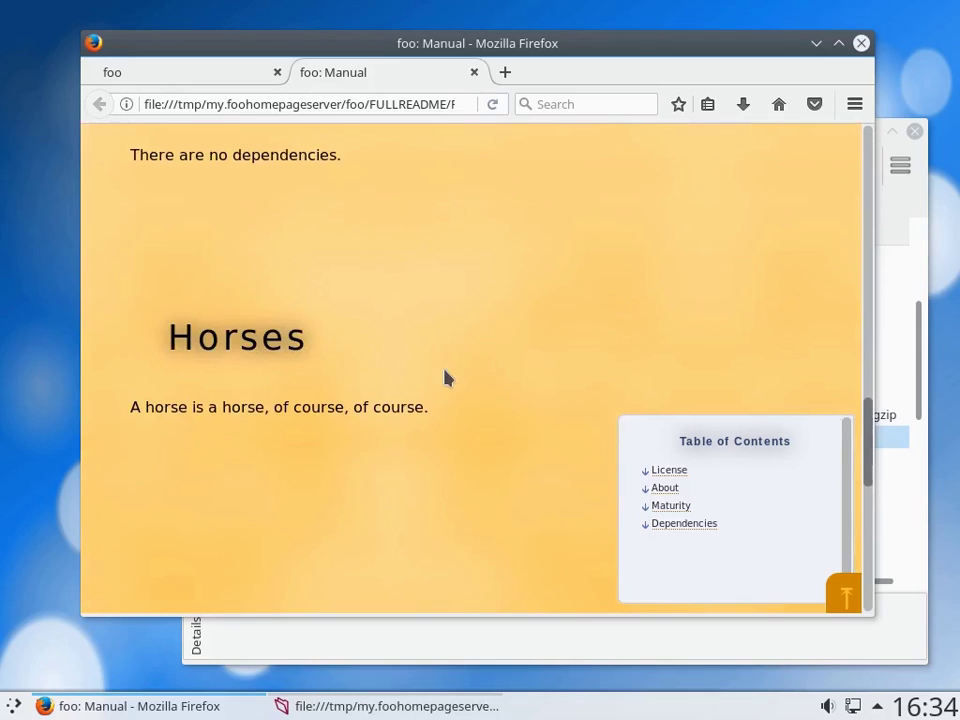
pyautogui.click(474, 74)
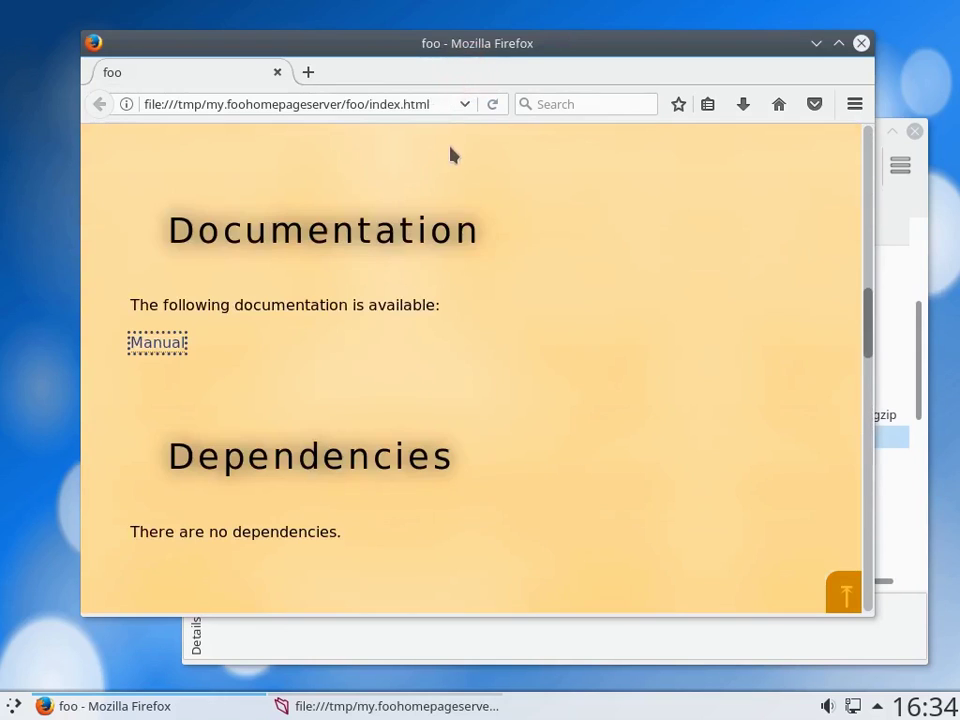
# - Open the foo-0.1.tgz tarball from the homepage's Download section in Ark and expand its data folder
pyautogui.scroll(-1, 421, 318)
pyautogui.scroll(-6, 421, 318)
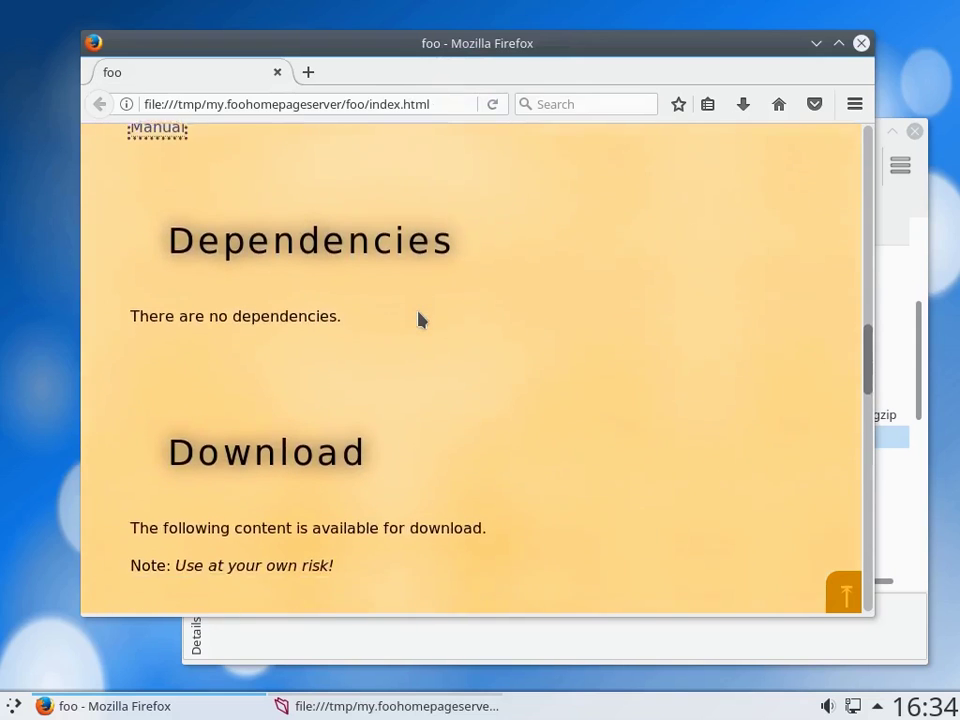
pyautogui.scroll(-2, 421, 318)
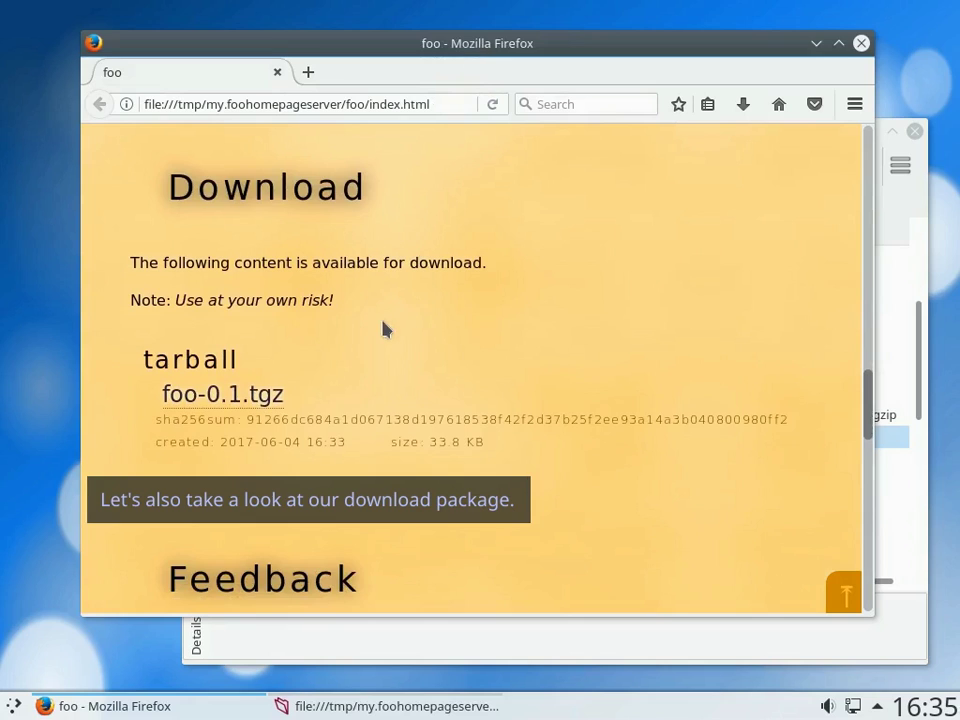
pyautogui.click(262, 398)
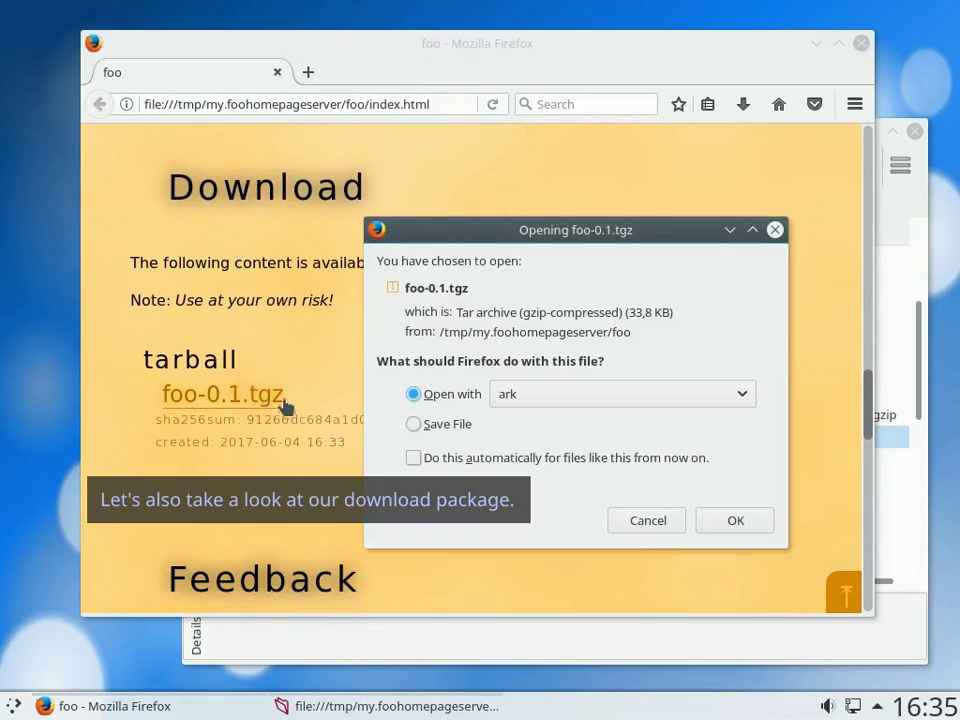
pyautogui.click(734, 521)
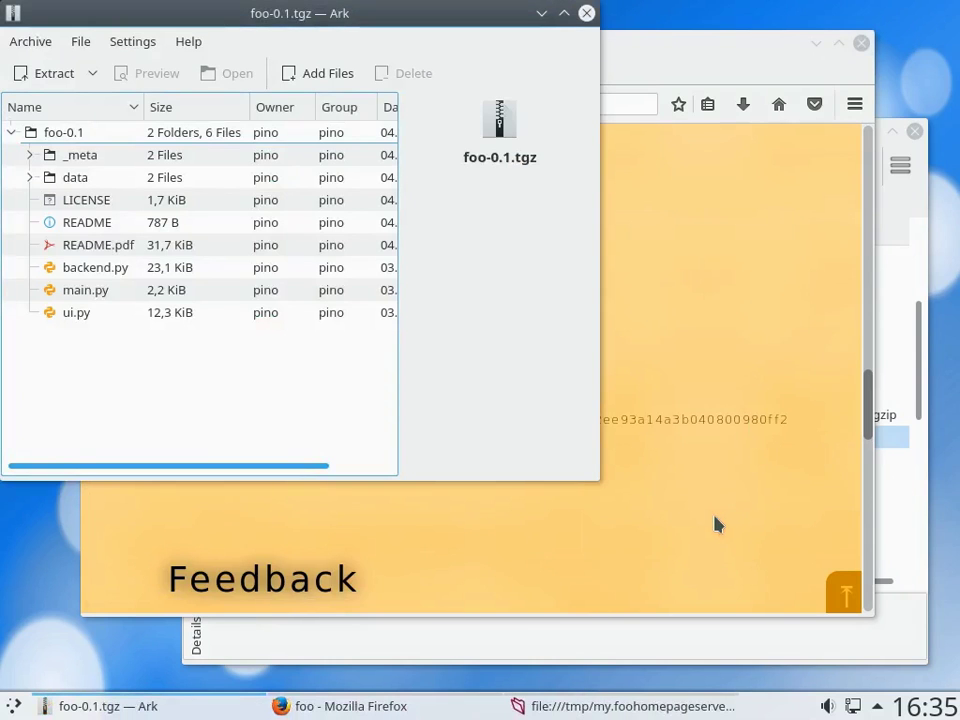
pyautogui.click(30, 178)
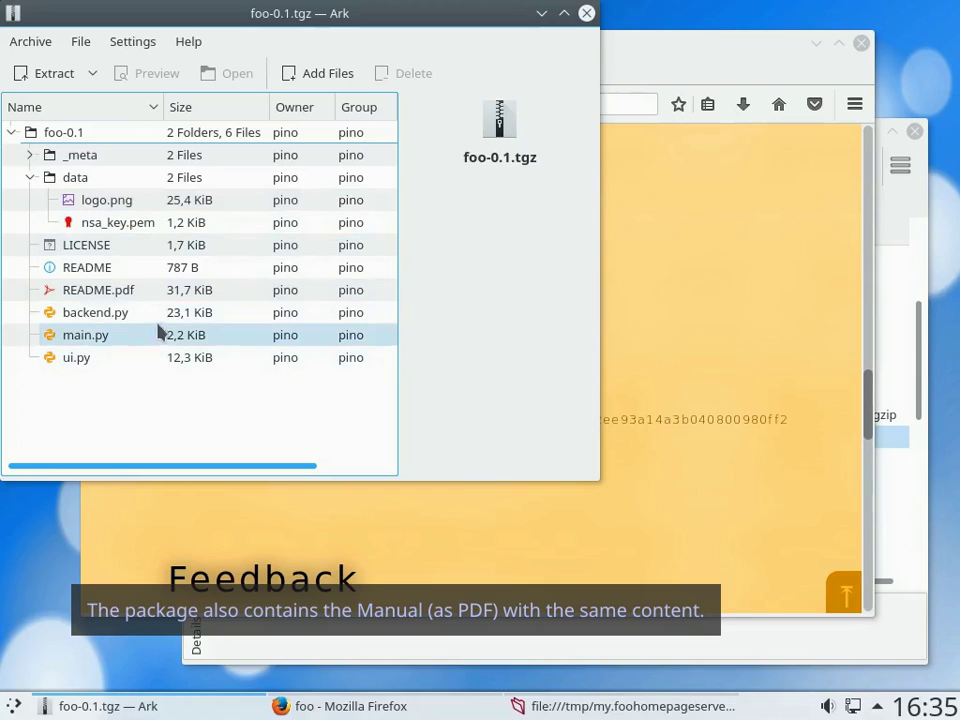
# - Preview the package's README.pdf enlarged, expand its Foo Manual contents, view from the About section, and close the preview
pyautogui.doubleClick(139, 294)
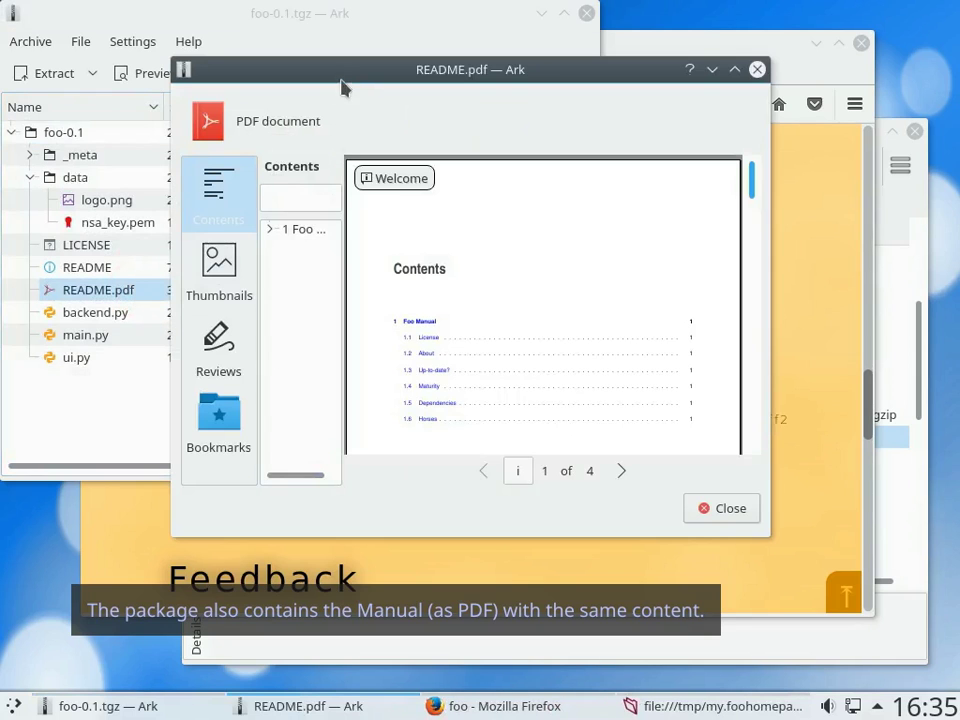
pyautogui.doubleClick(342, 78)
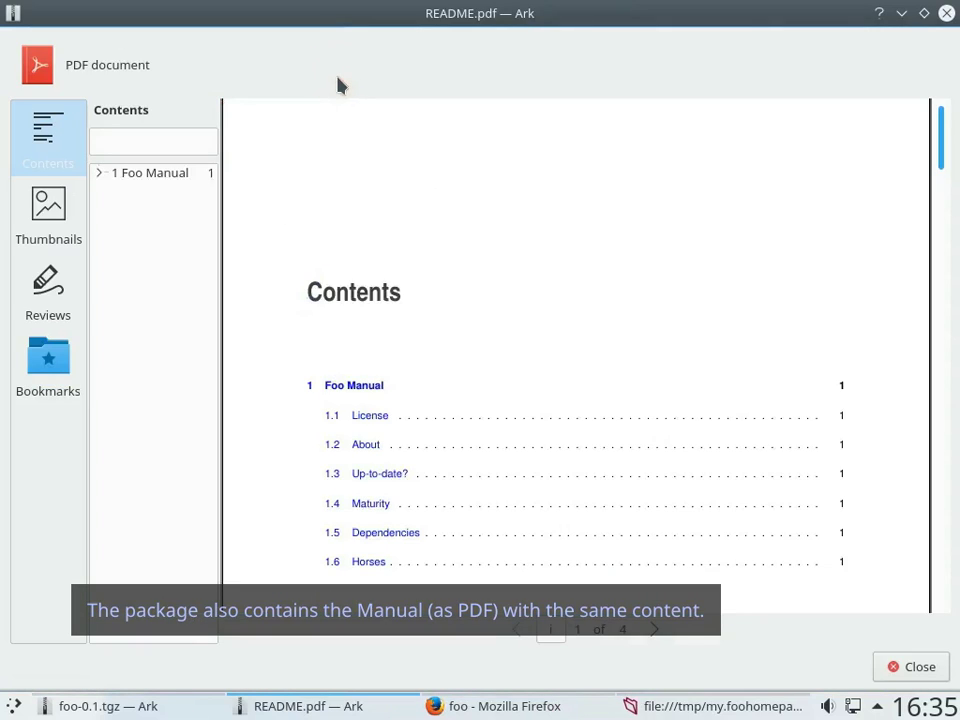
pyautogui.click(98, 175)
pyautogui.moveTo(220, 202); pyautogui.dragTo(257, 205)
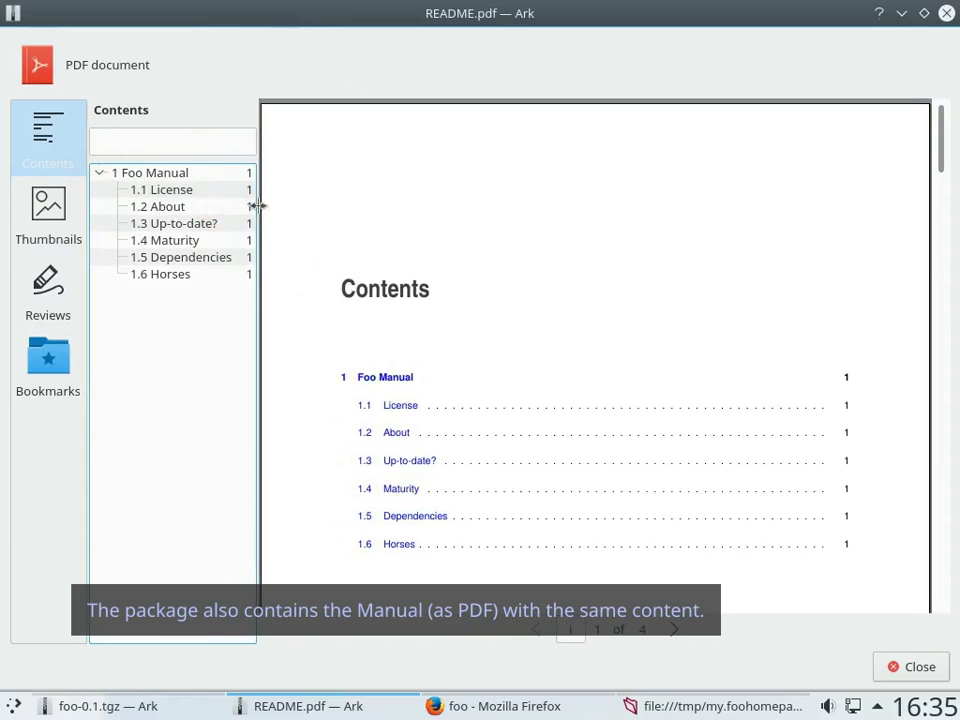
pyautogui.click(177, 207)
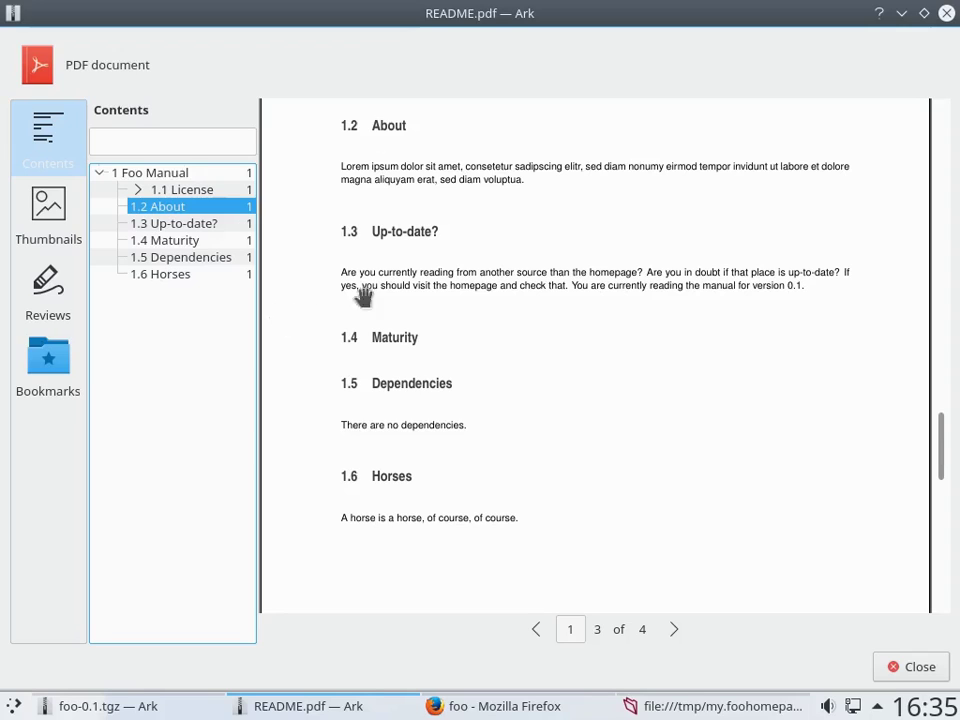
pyautogui.click(945, 14)
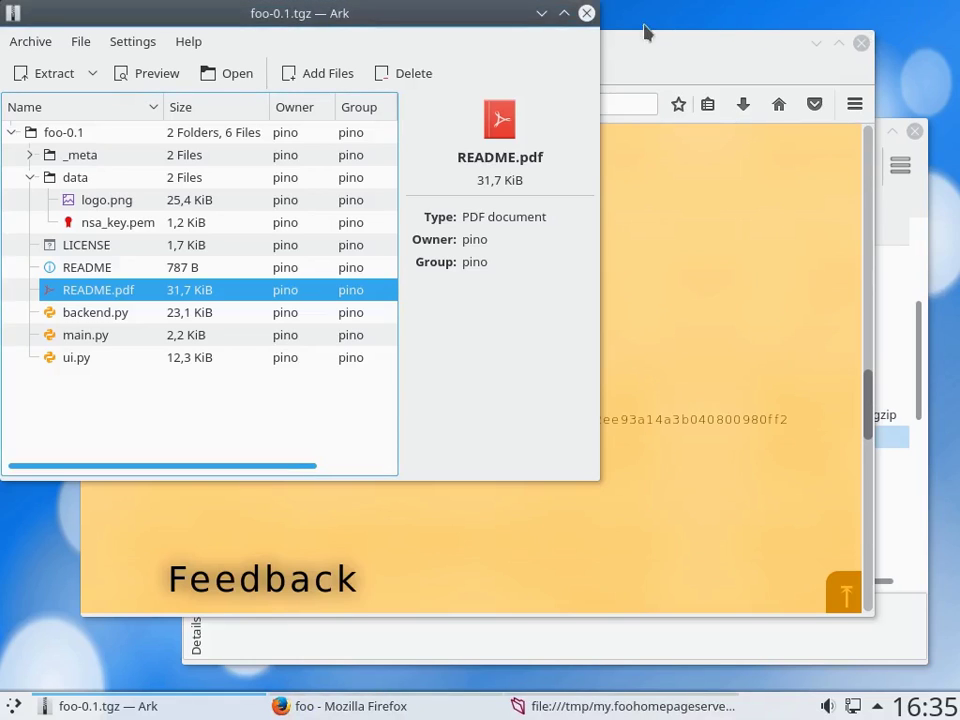
# - Close the archive and the homepage, and go up to the my.foohomepageserver folder in the file manager
pyautogui.click(588, 15)
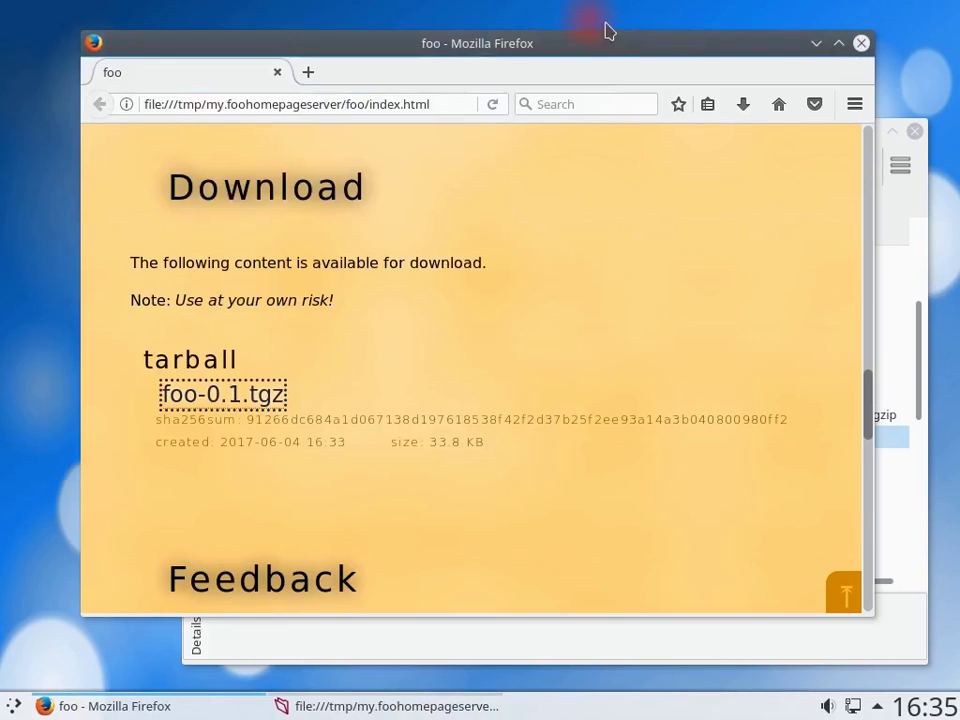
pyautogui.click(859, 42)
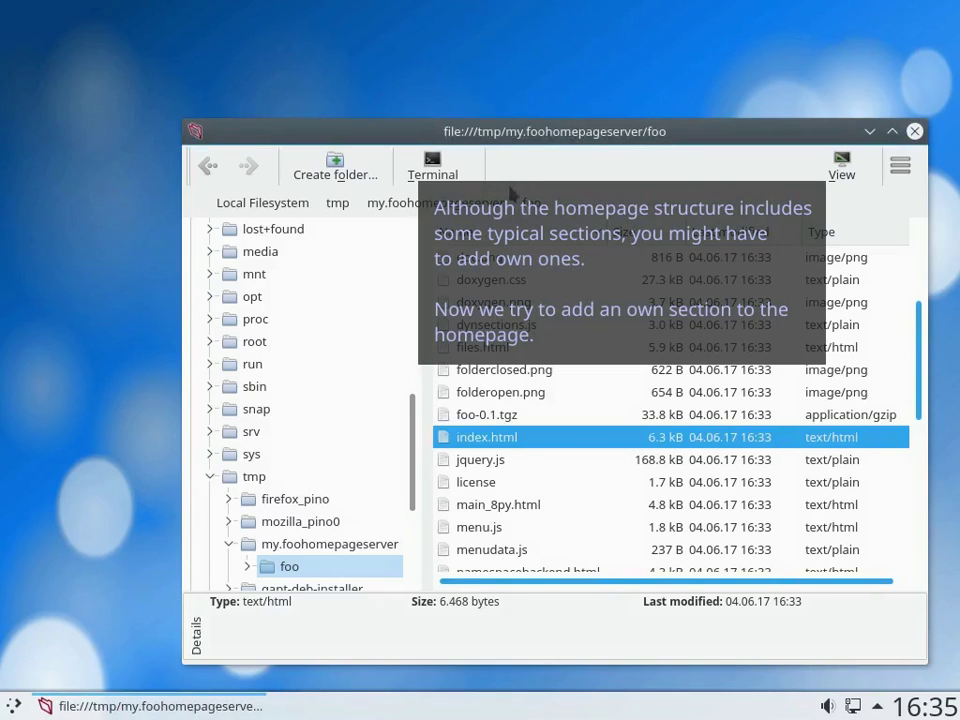
pyautogui.click(405, 202)
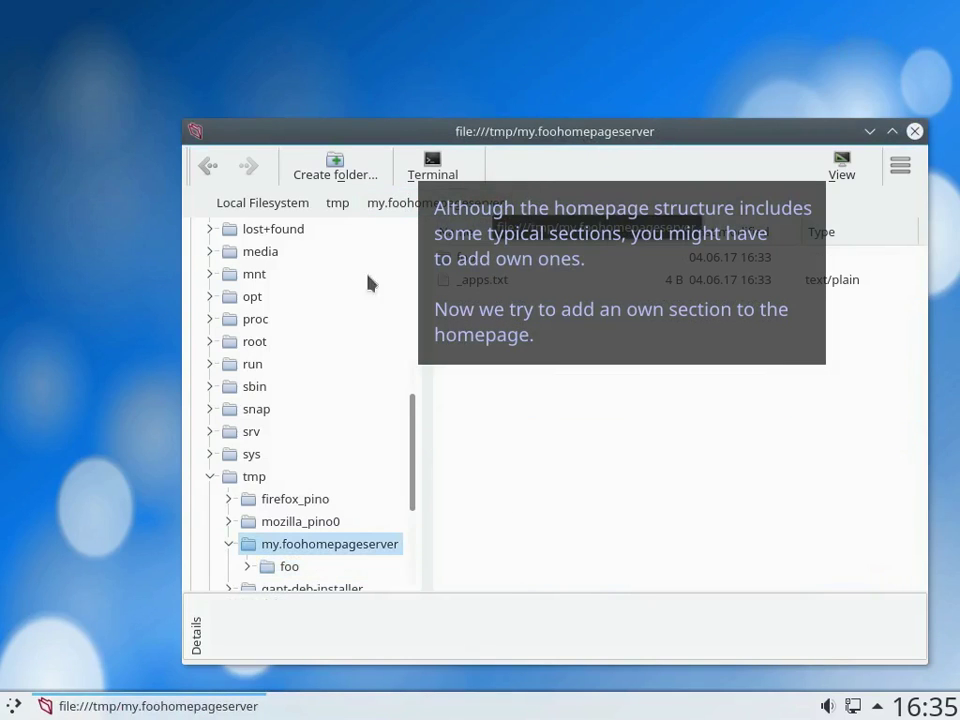
# - Launch Anise with the existing project foo and start its console from the full task list
pyautogui.click(16, 705)
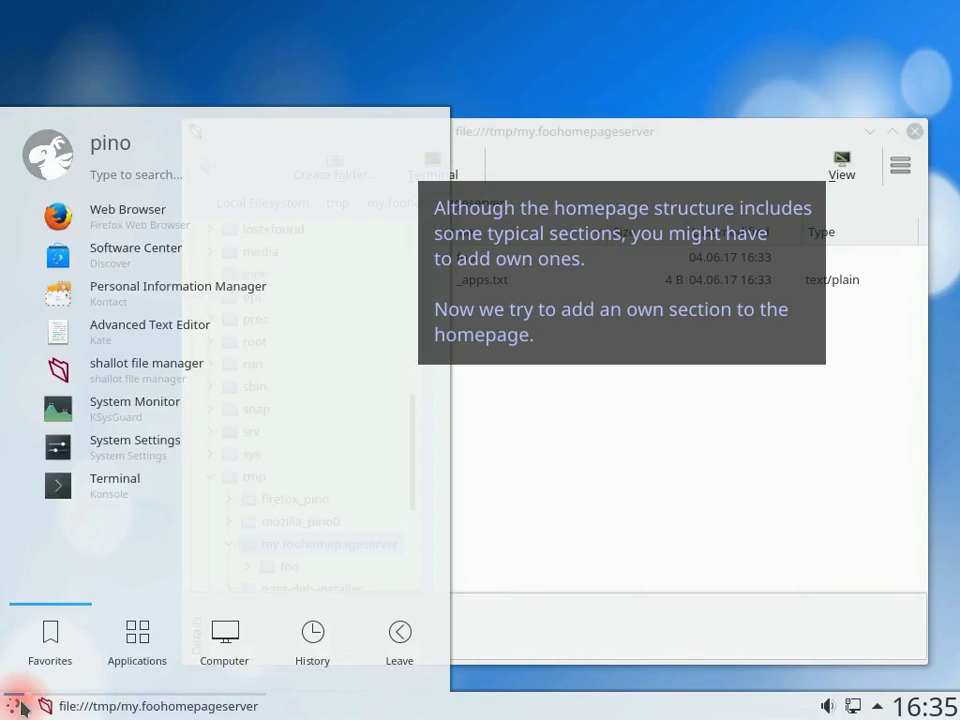
pyautogui.moveTo(130, 650)
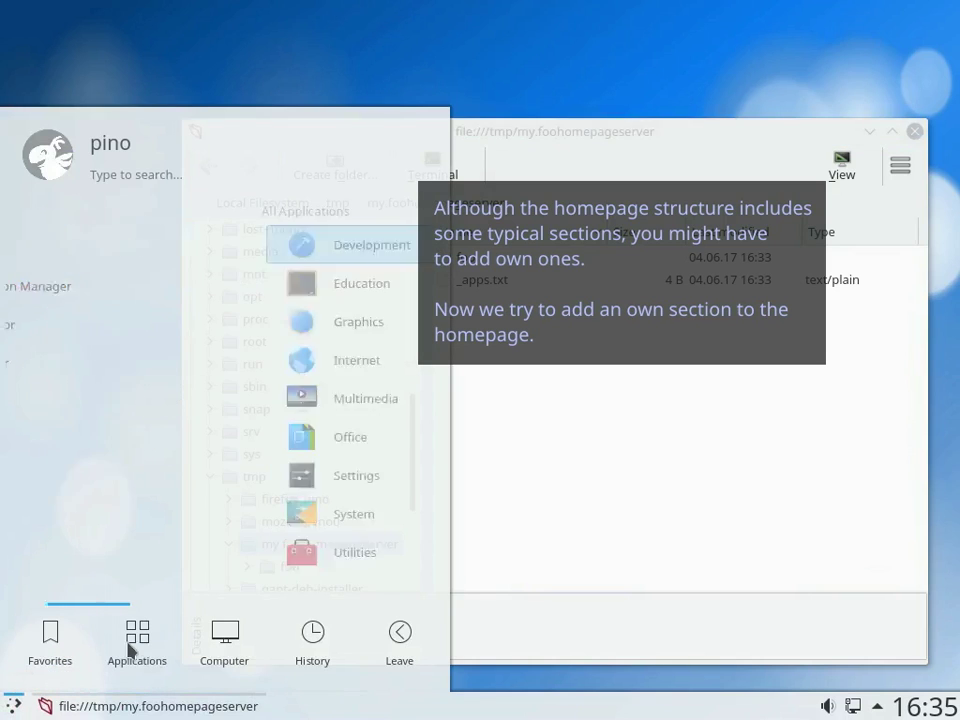
pyautogui.moveTo(141, 520)
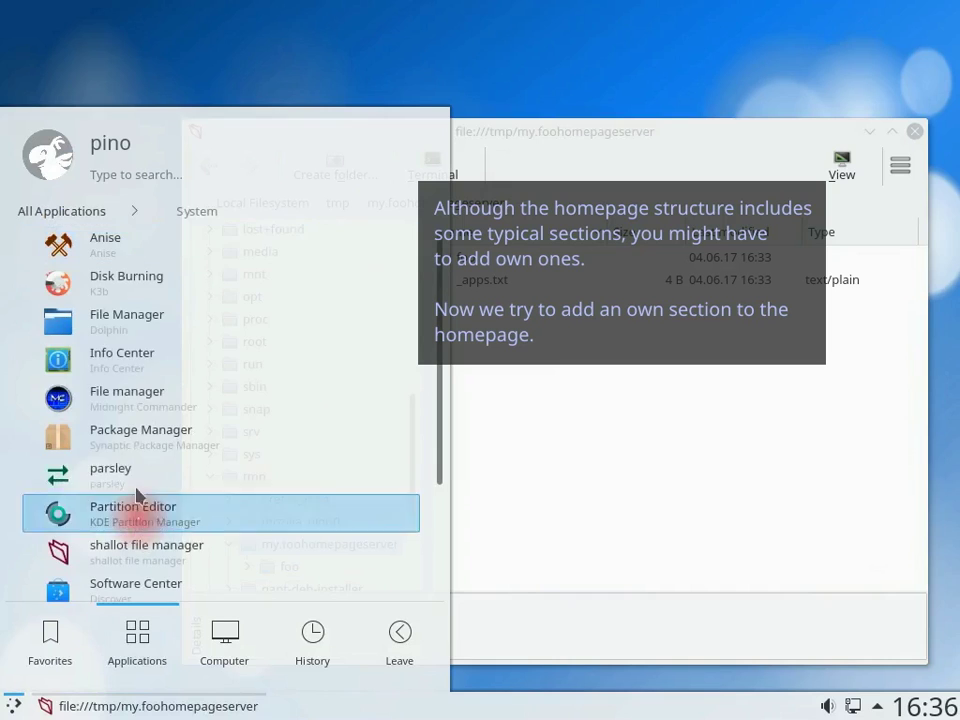
pyautogui.click(144, 253)
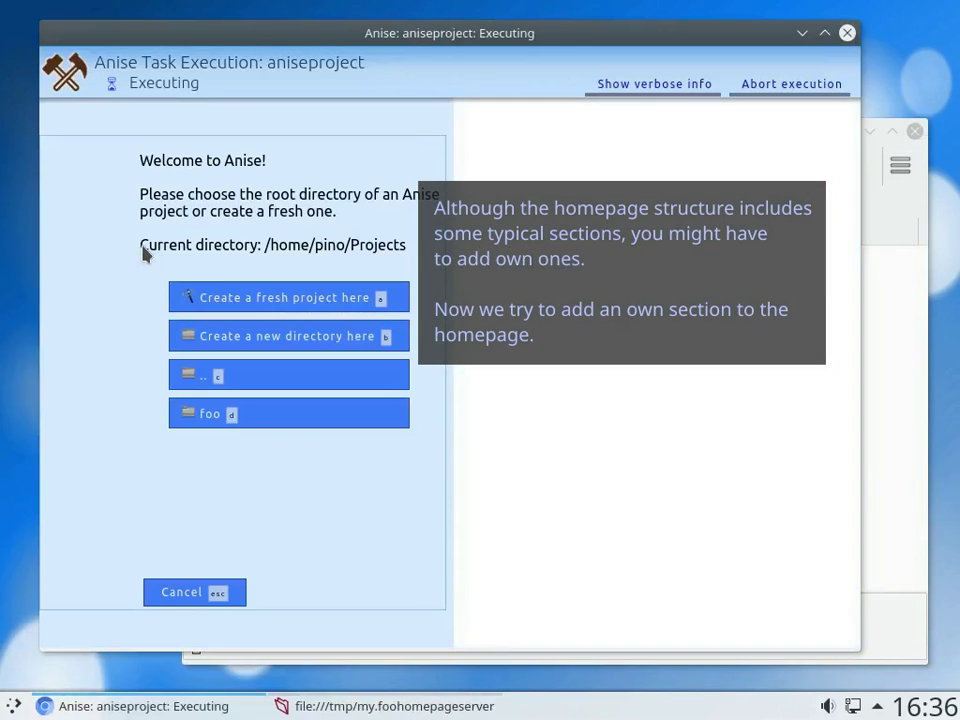
pyautogui.click(200, 412)
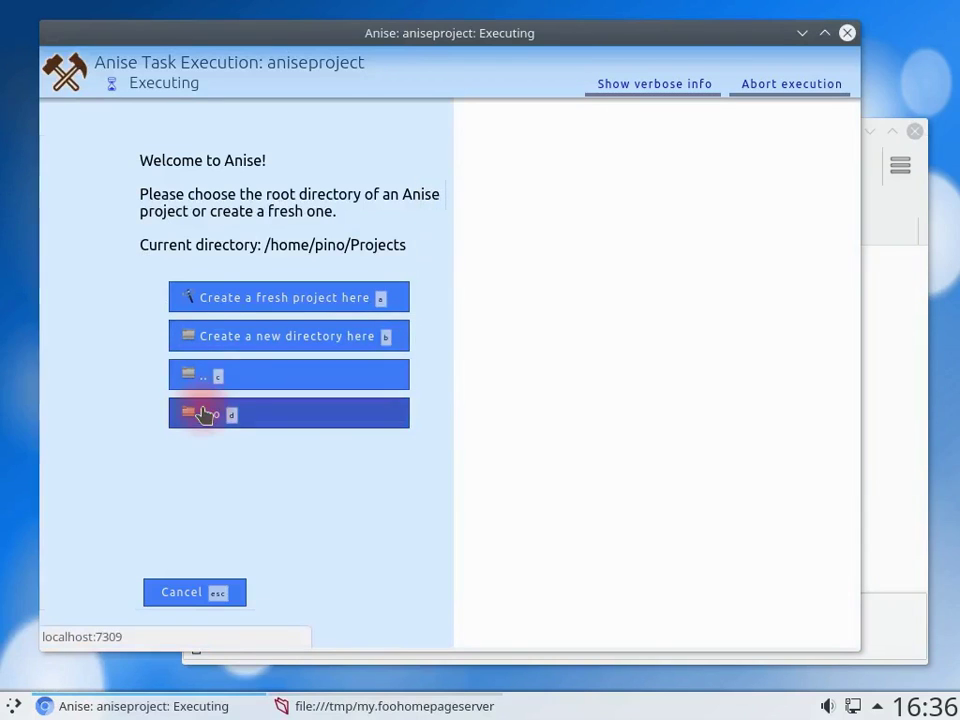
pyautogui.click(199, 300)
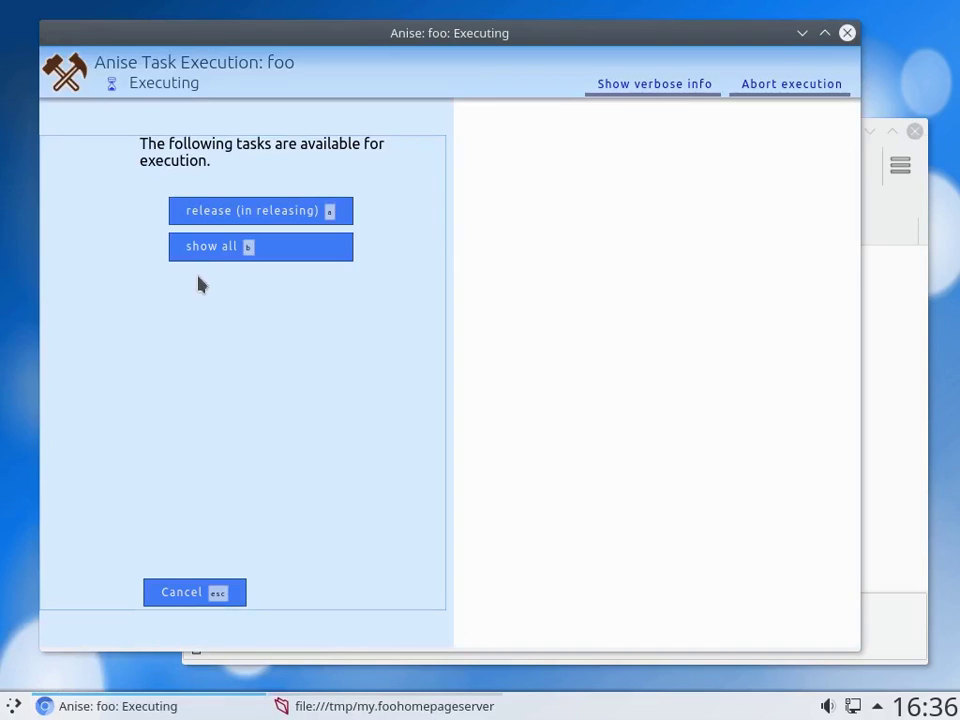
pyautogui.click(200, 252)
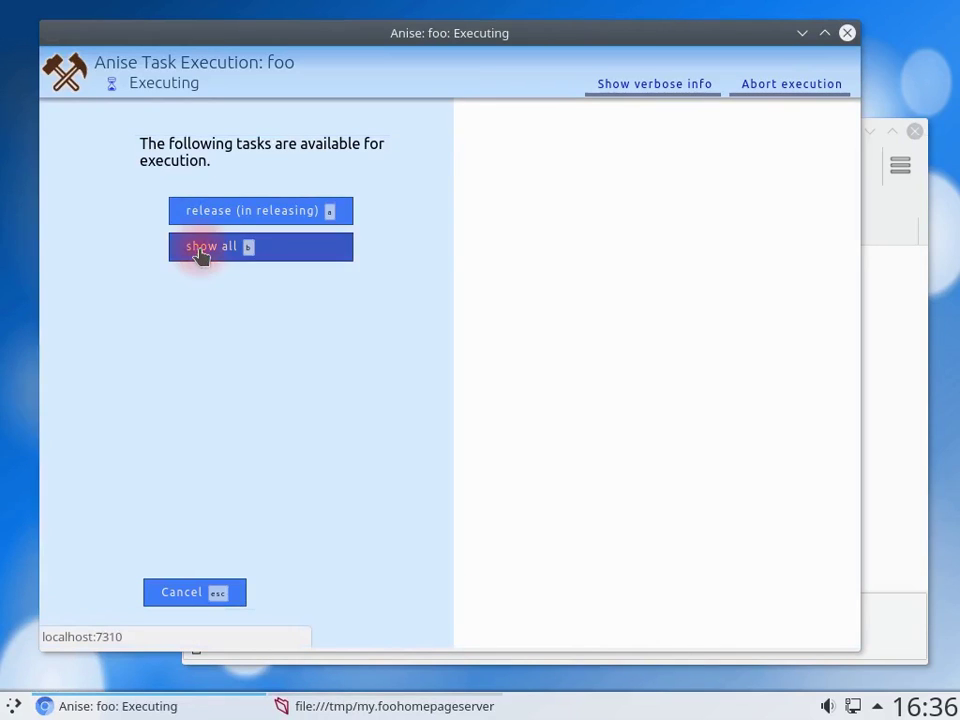
pyautogui.click(233, 214)
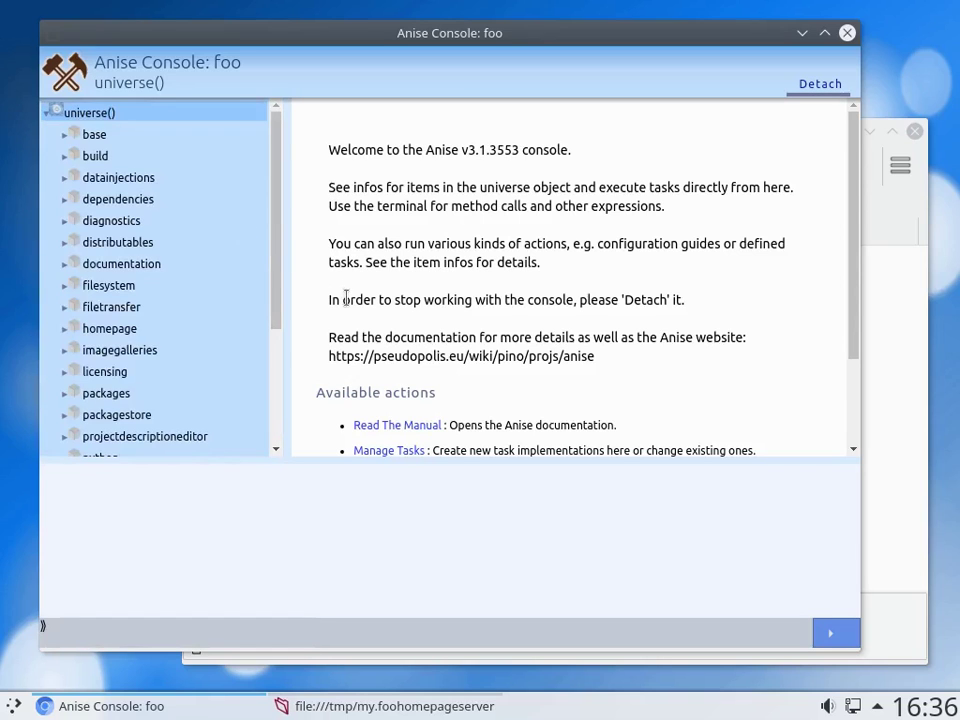
# - Add a new hook script for HOOK_AFTER_PREPARATION in engine through Manage Hook Scripts
pyautogui.scroll(-2, 342, 296)
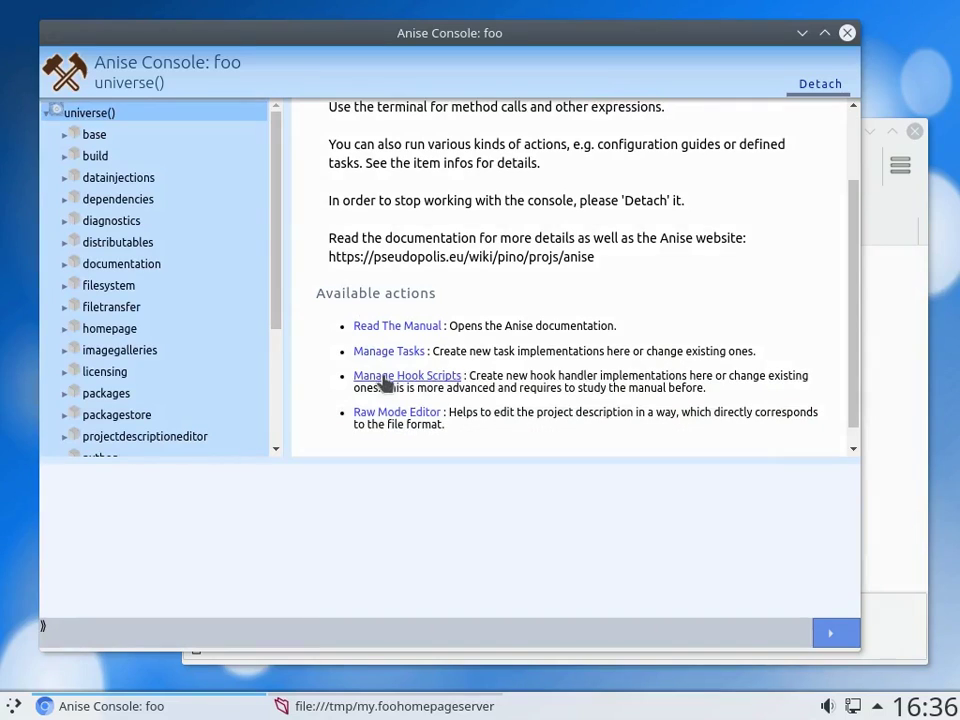
pyautogui.click(385, 377)
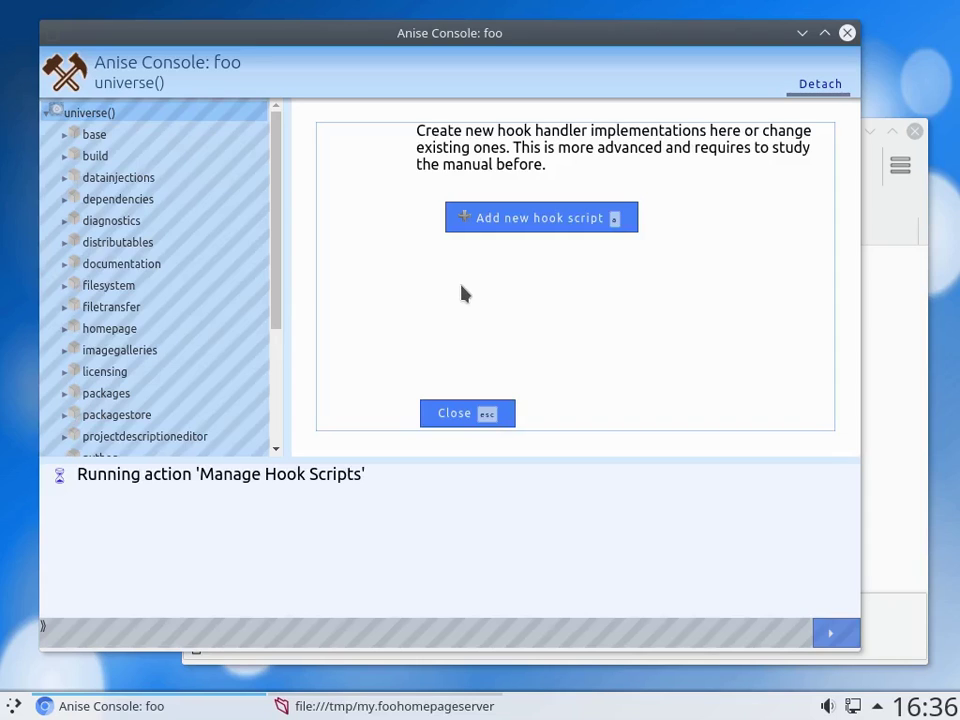
pyautogui.click(500, 228)
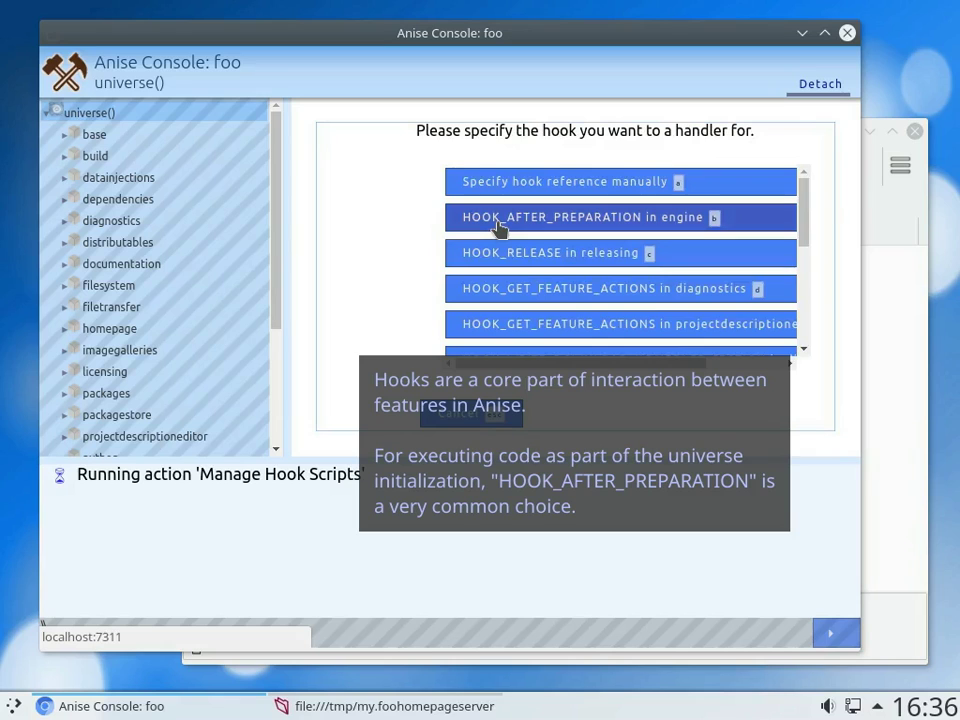
pyautogui.click(500, 228)
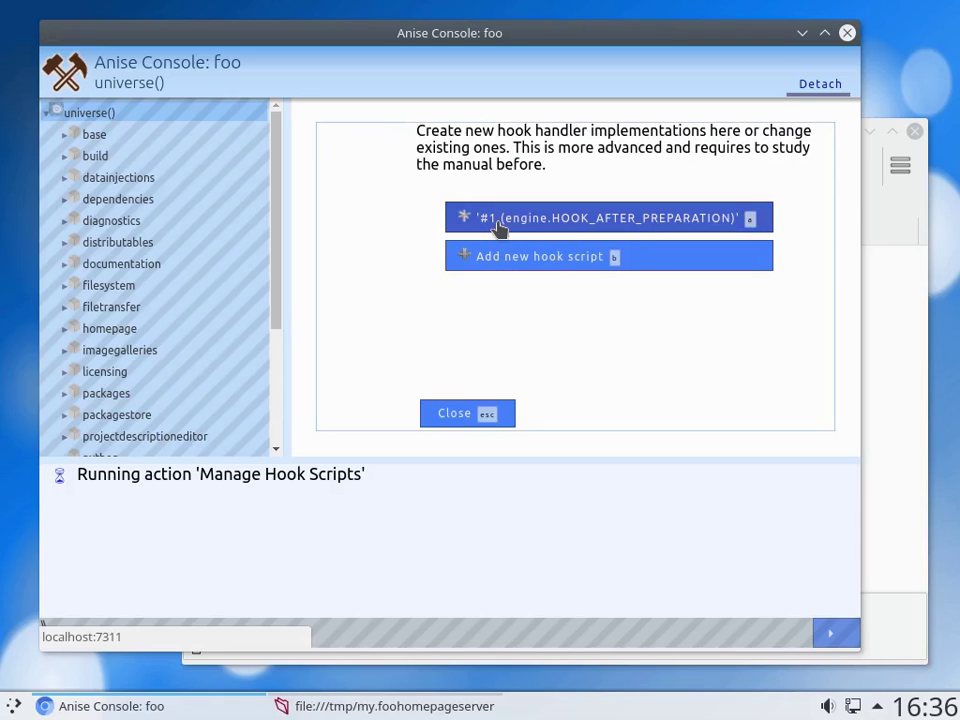
# - Edit the hook script's source inline, replacing its sample body with a function myfox(*args) returning "The quick brown fox jumps over the lazy dog."
pyautogui.click(500, 228)
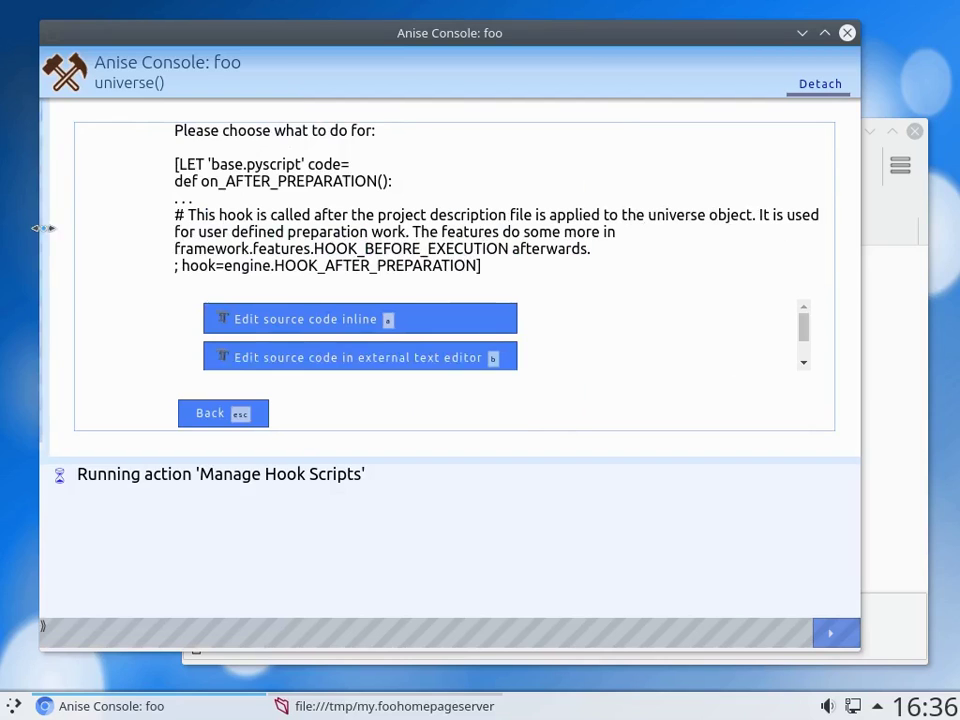
pyautogui.click(247, 318)
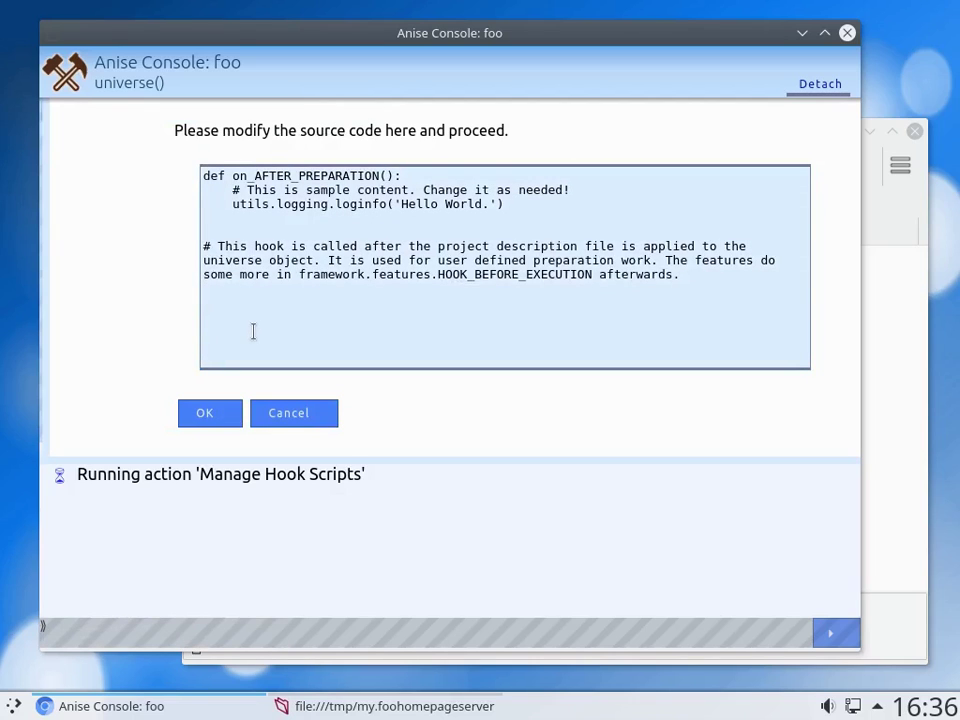
pyautogui.moveTo(253, 332); pyautogui.dragTo(226, 190)
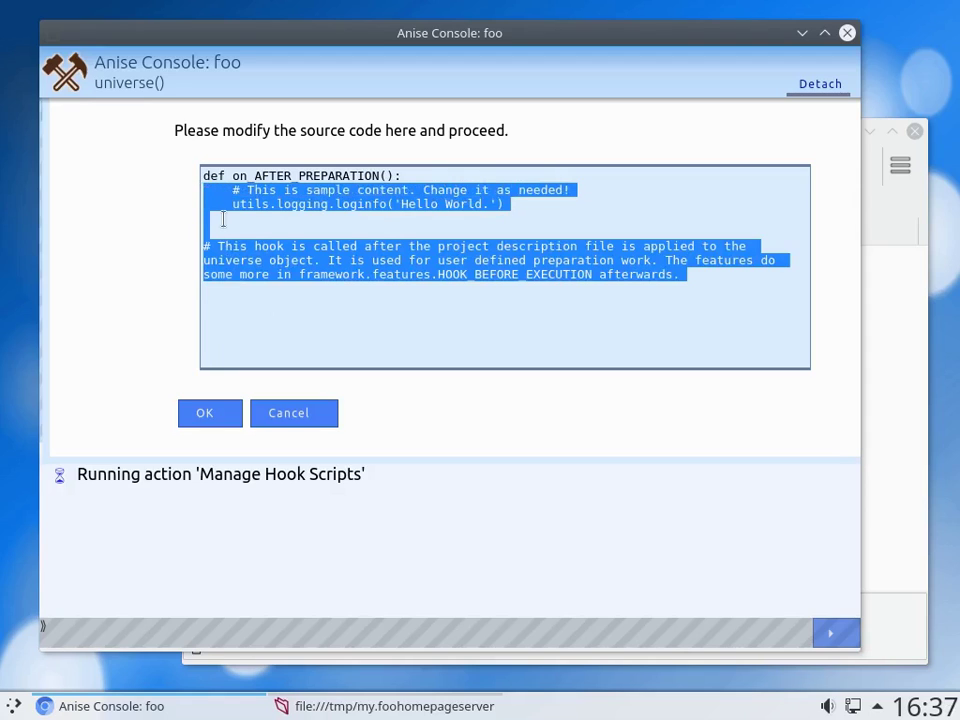
pyautogui.press('BackSpace')
pyautogui.write('de')
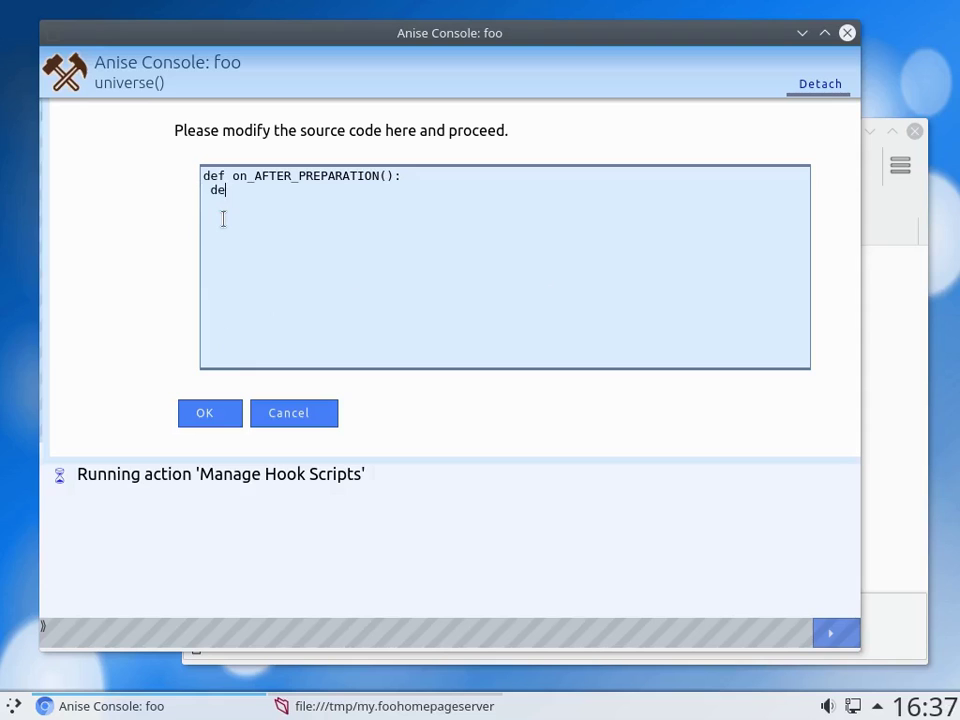
pyautogui.write('f myfox(*args')
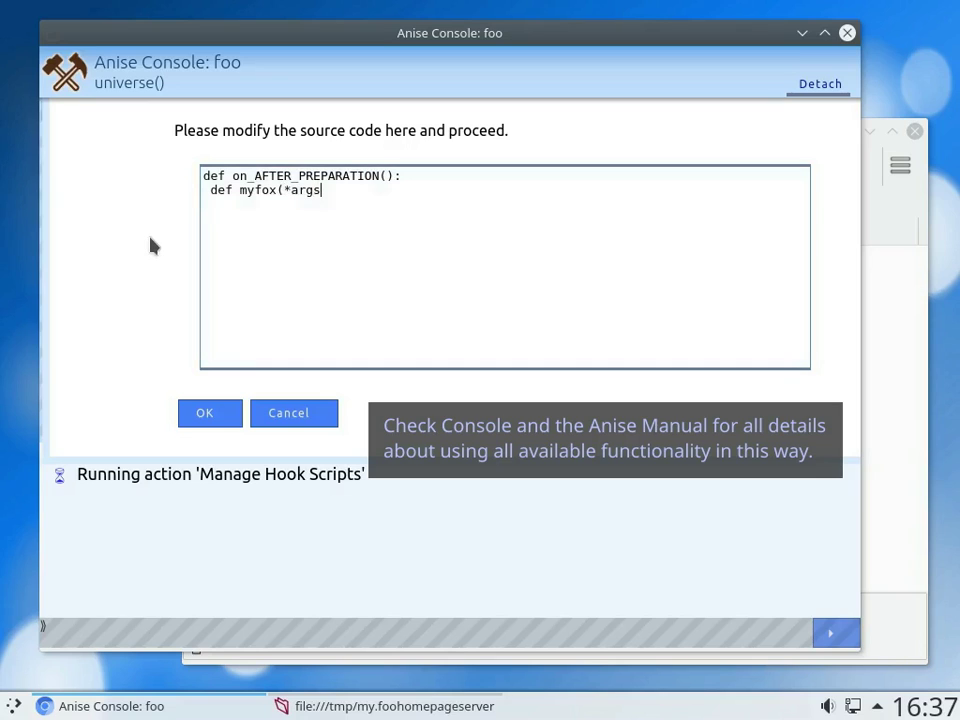
pyautogui.write('):')
pyautogui.press('Return')
pyautogui.write('return "The quick brown fox jumps over the lazy dog."')
pyautogui.press('Return')
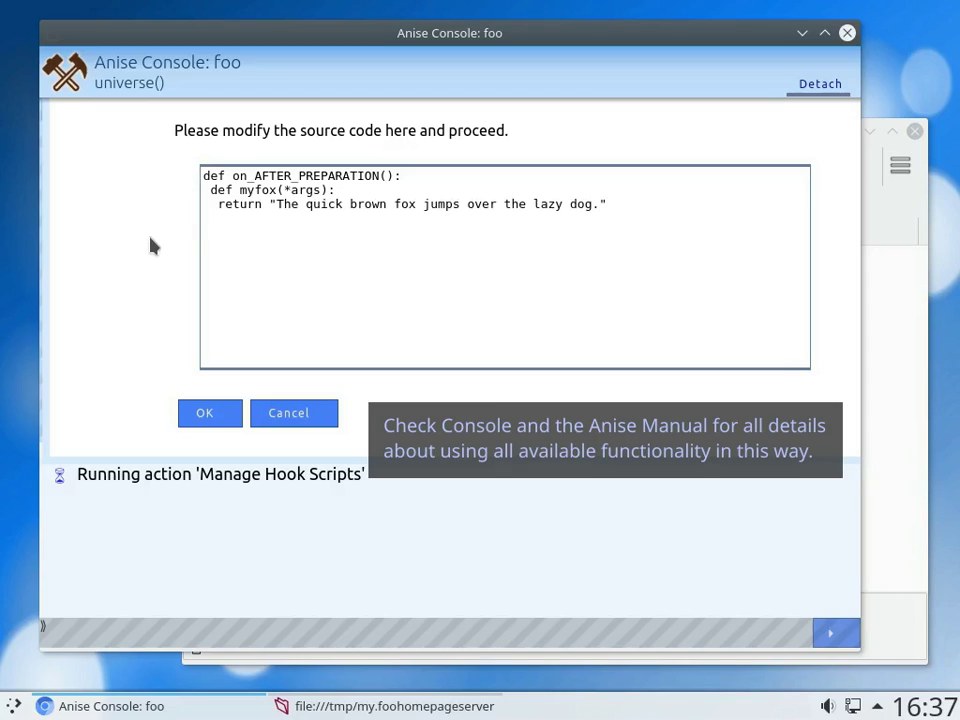
# - Add the line universe().homepage.sections.add(4500, "Foxes", myfox) to the hook code, save it, and leave hook script management
pyautogui.write('universe().homepage.sections.add')
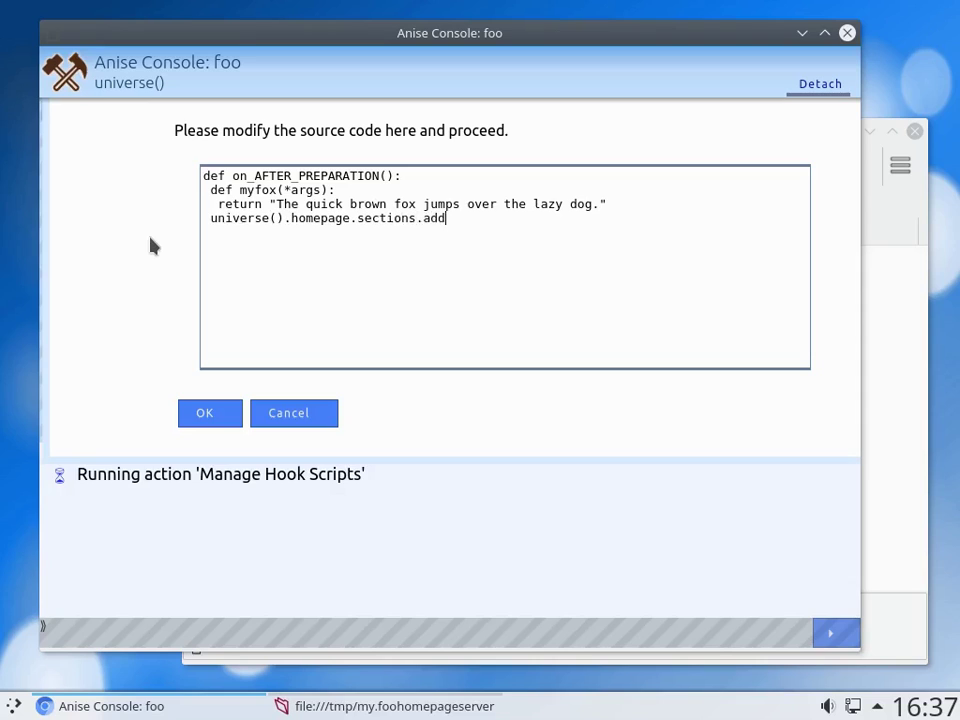
pyautogui.write('(4500, "Foxes", myfox)')
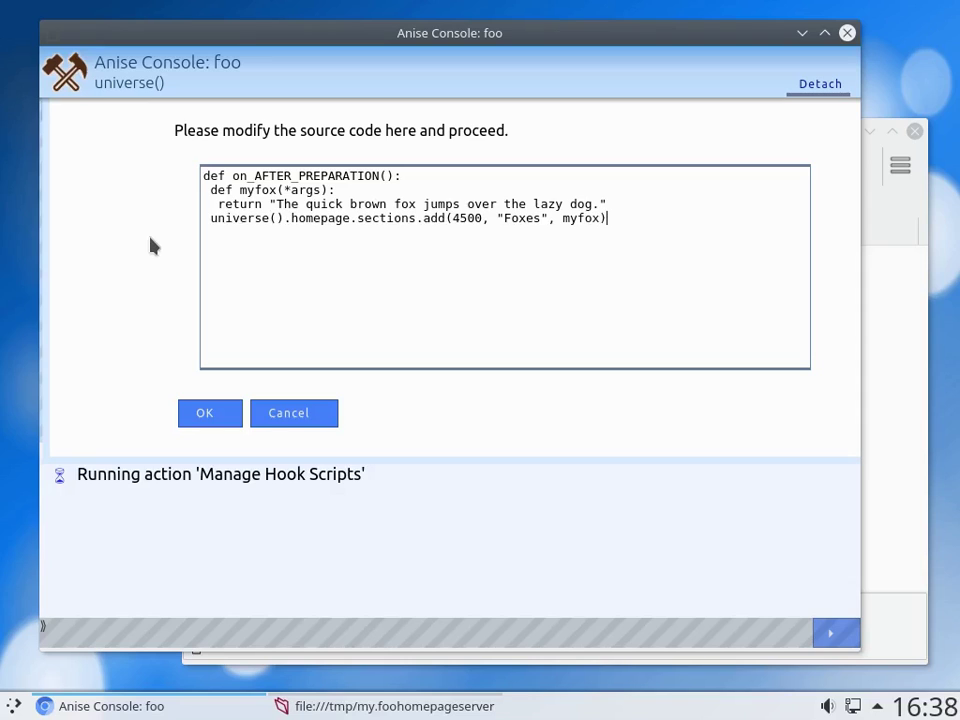
pyautogui.press('Return')
pyautogui.click(202, 422)
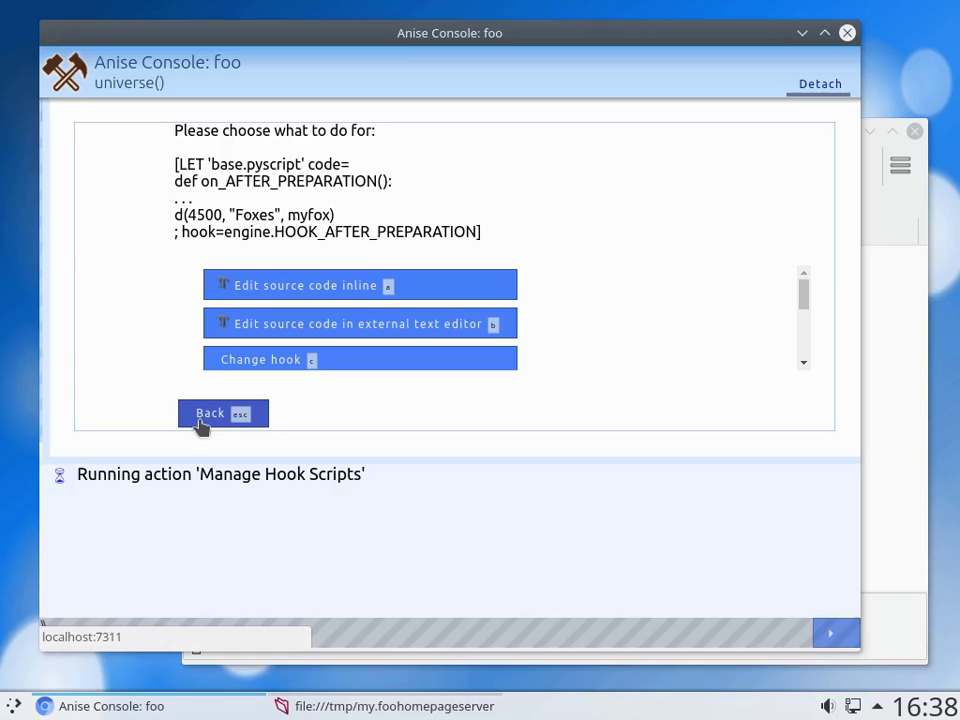
pyautogui.click(202, 420)
pyautogui.click(202, 422)
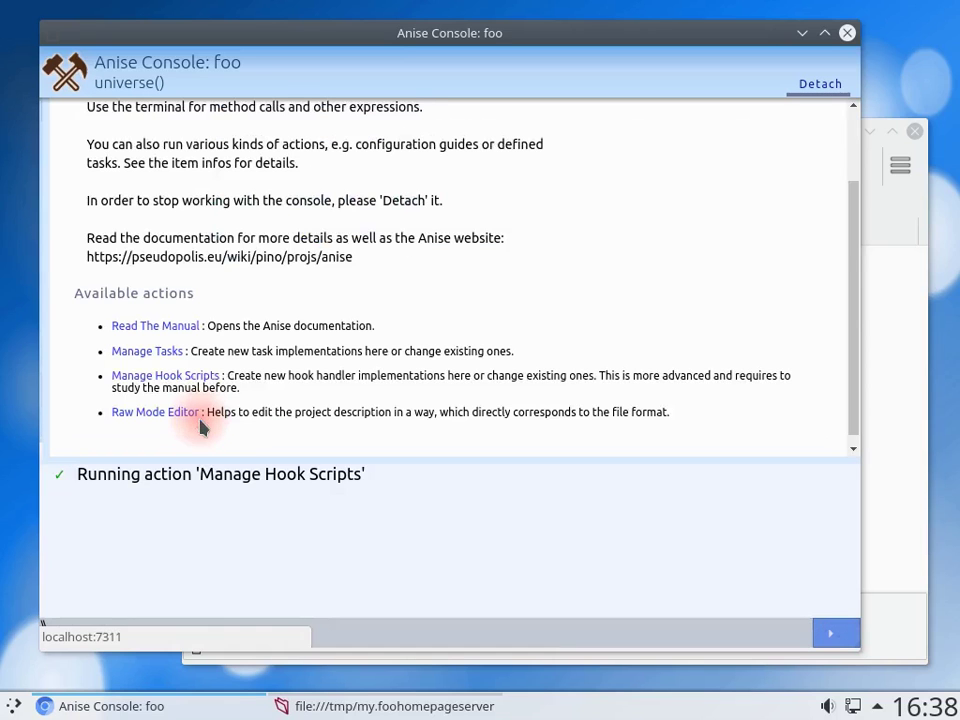
# - Detach the Anise console from project foo and close the finished execution window
pyautogui.click(801, 90)
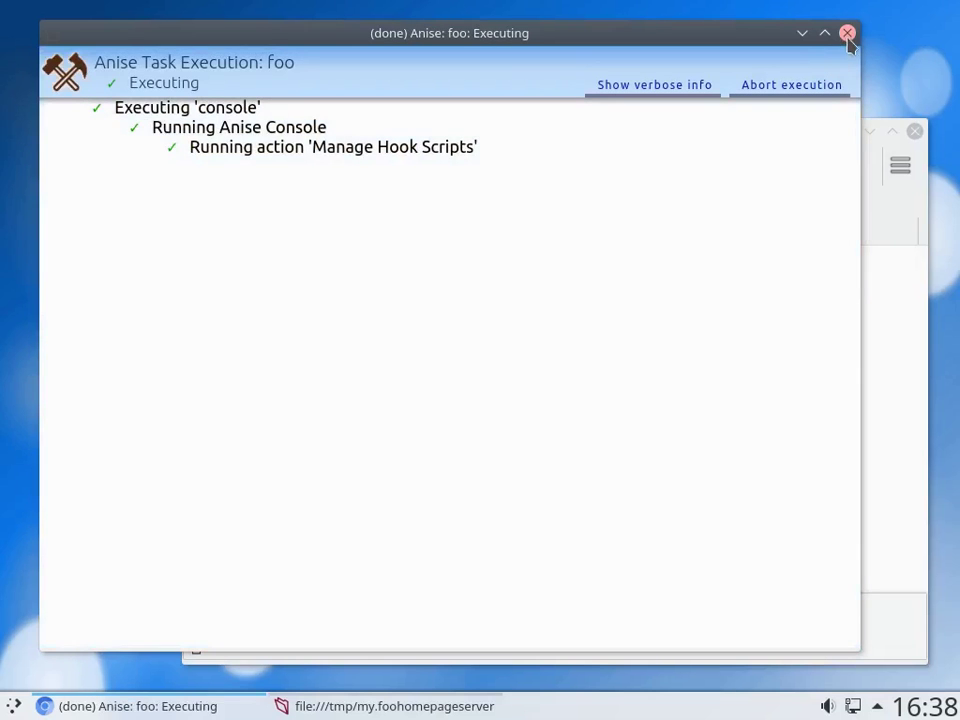
pyautogui.click(847, 33)
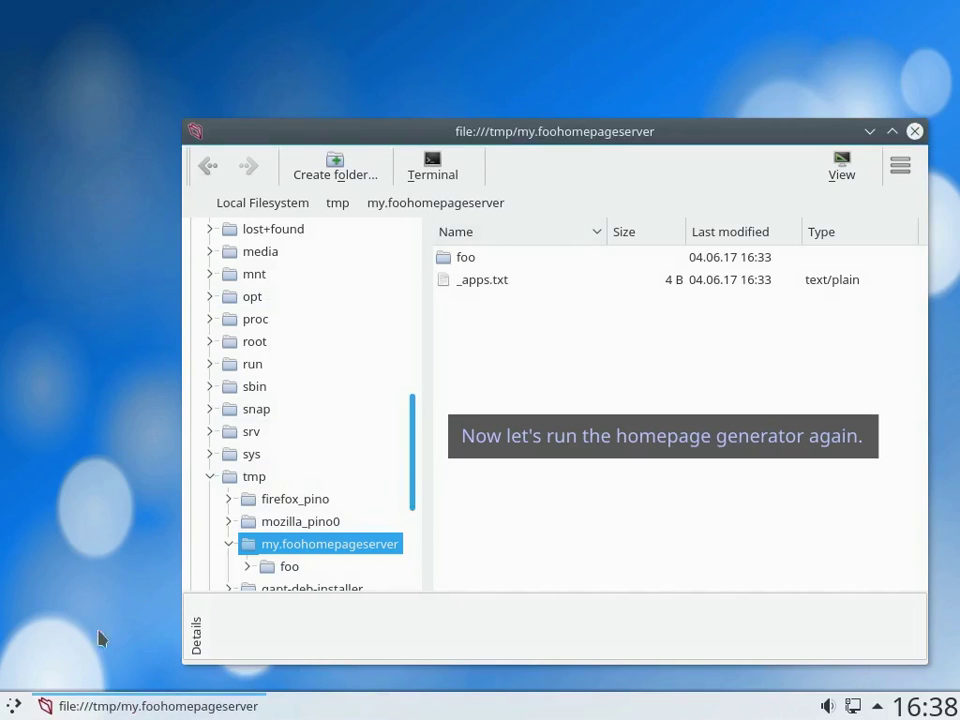
# - Launch Anise again with the existing project foo, run its release task, and close the execution window when it is done
pyautogui.click(14, 706)
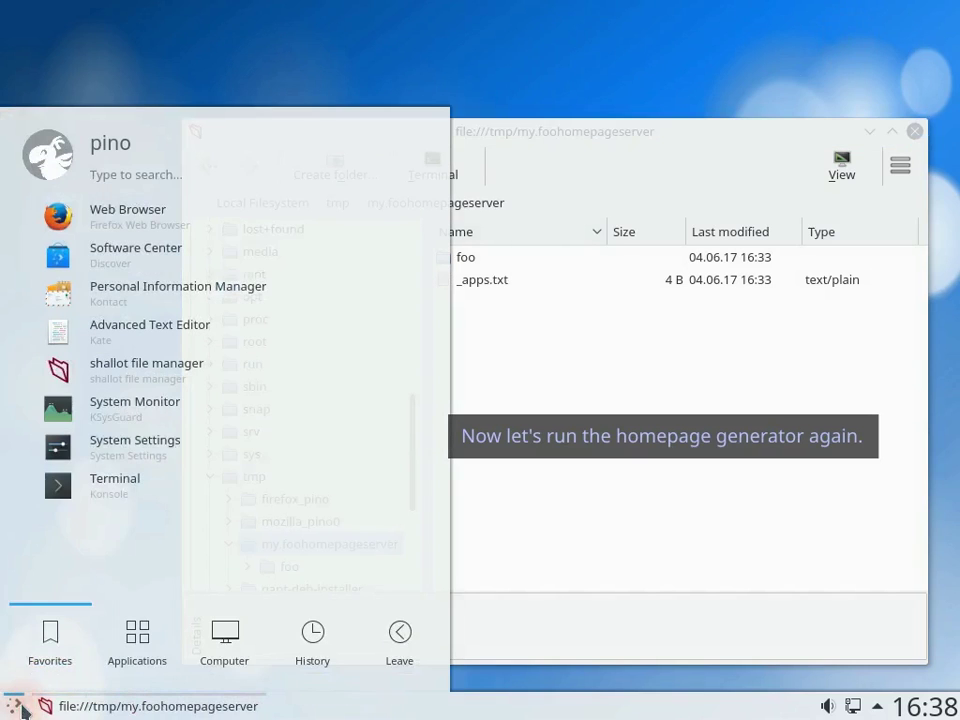
pyautogui.click(118, 640)
pyautogui.click(127, 525)
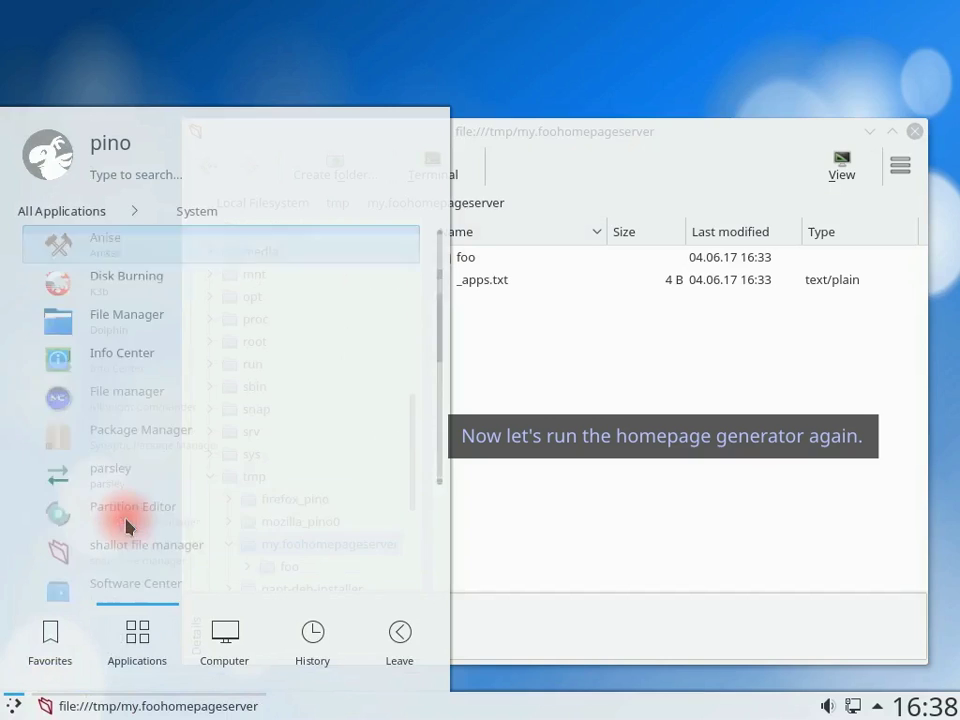
pyautogui.click(105, 243)
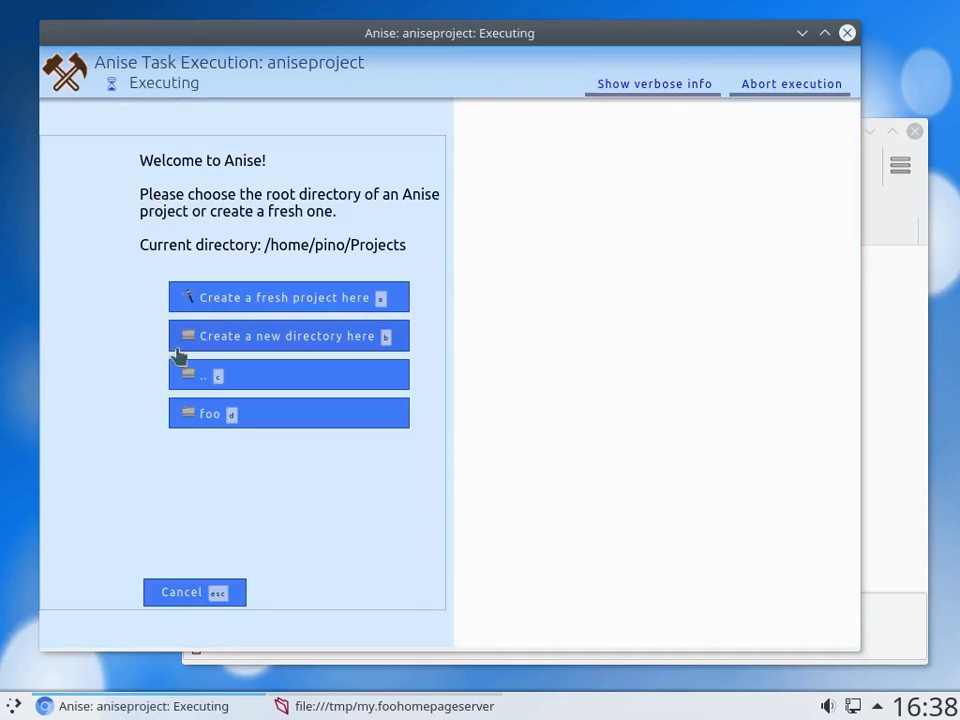
pyautogui.click(212, 416)
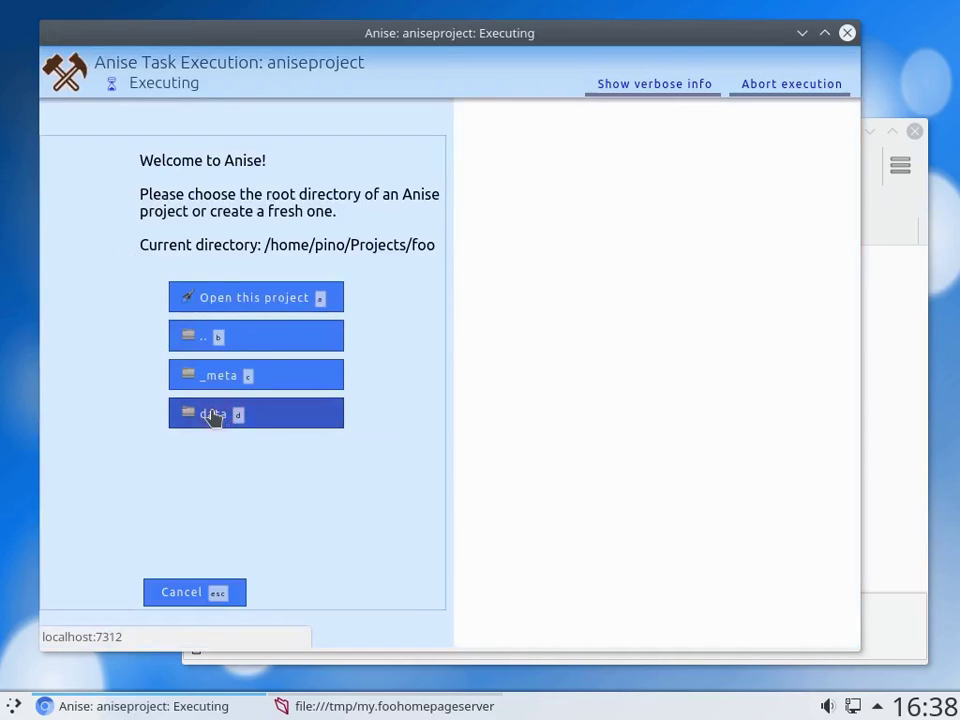
pyautogui.click(224, 298)
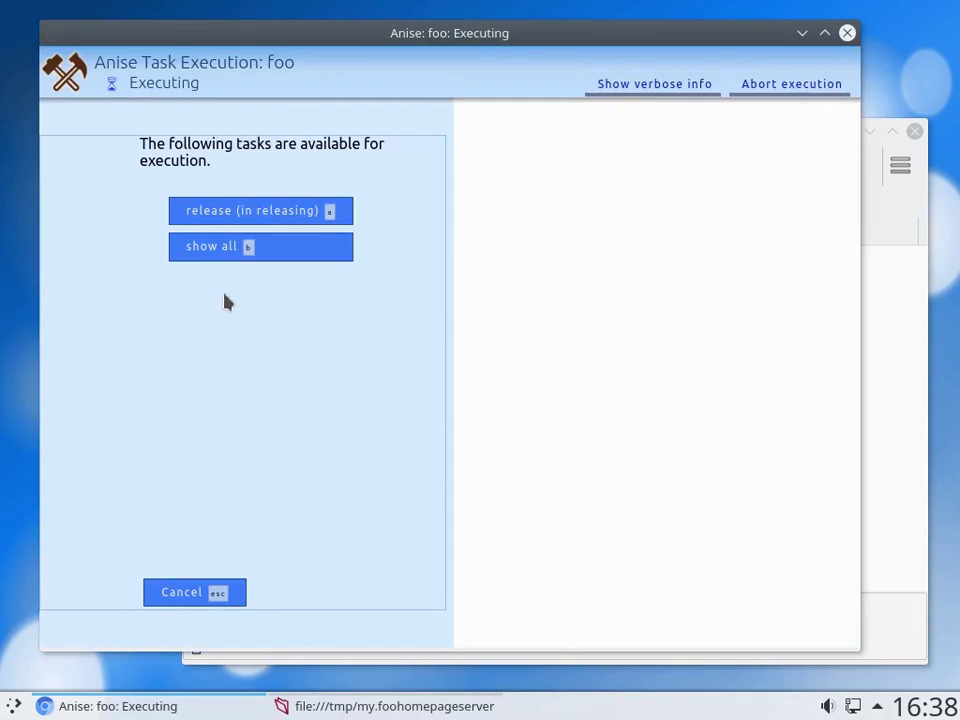
pyautogui.click(230, 216)
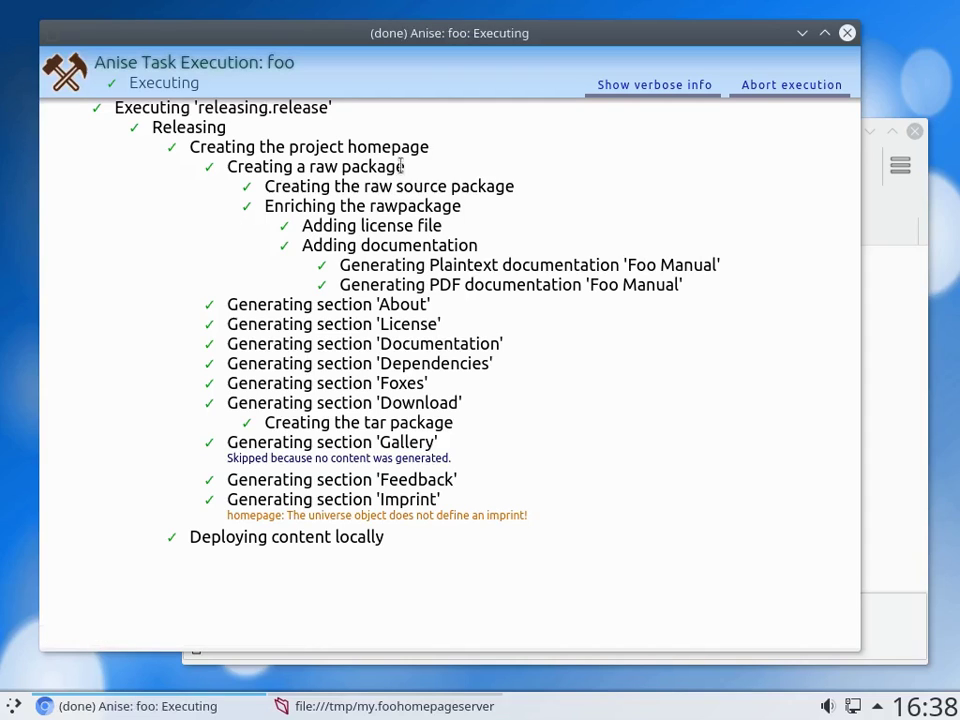
pyautogui.click(845, 38)
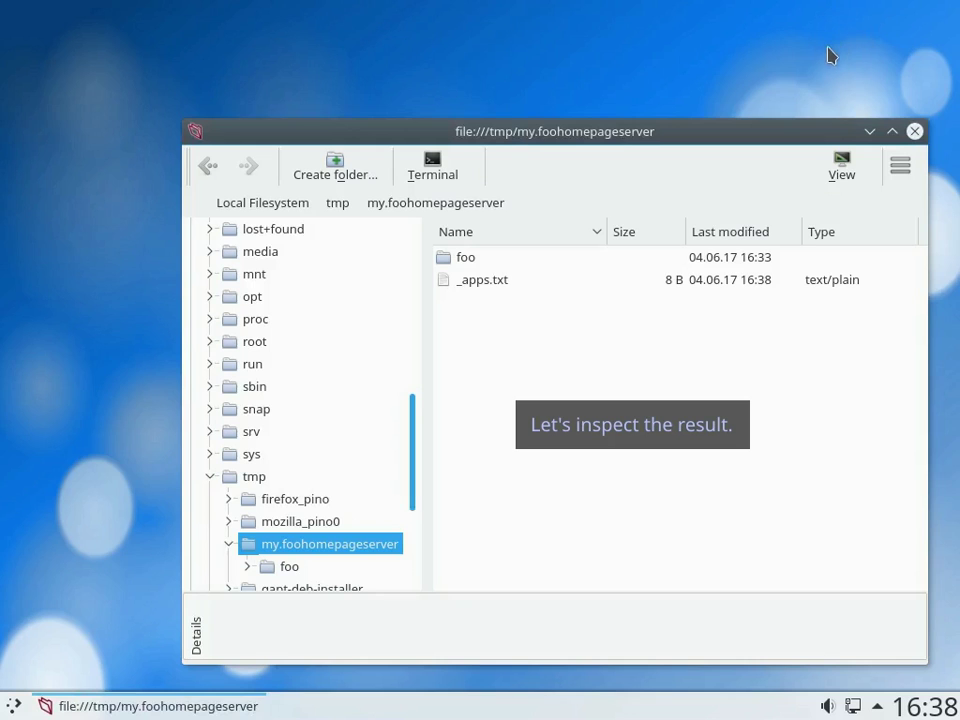
# - Open index.html from the foo folder of /tmp/my.foohomepageserver in Firefox Web Browser
pyautogui.click(493, 263)
pyautogui.click(493, 263)
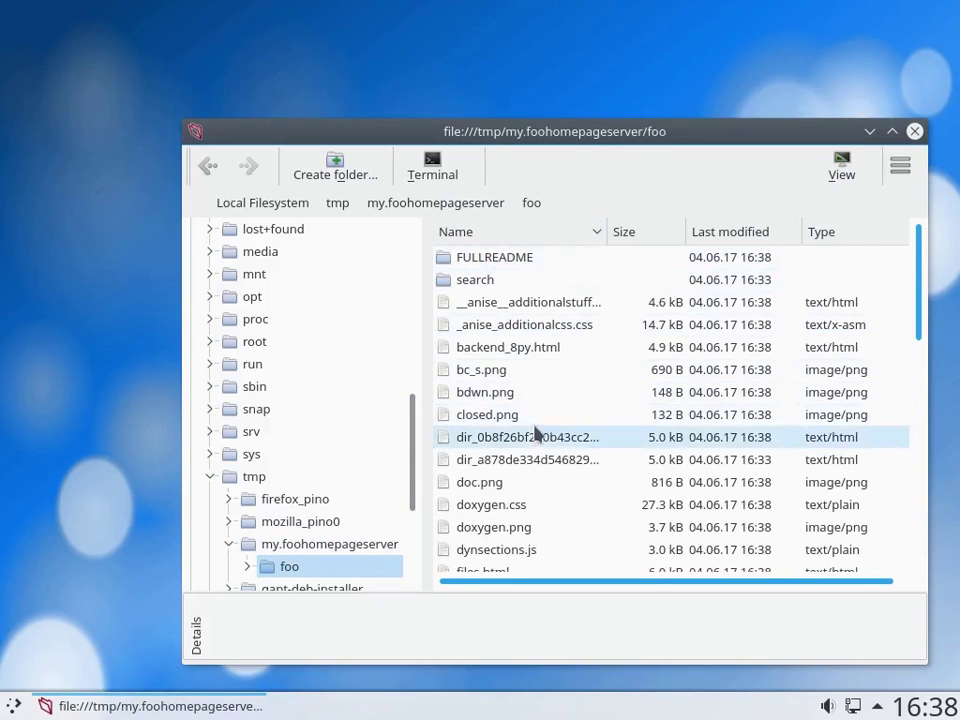
pyautogui.scroll(-3, 533, 437)
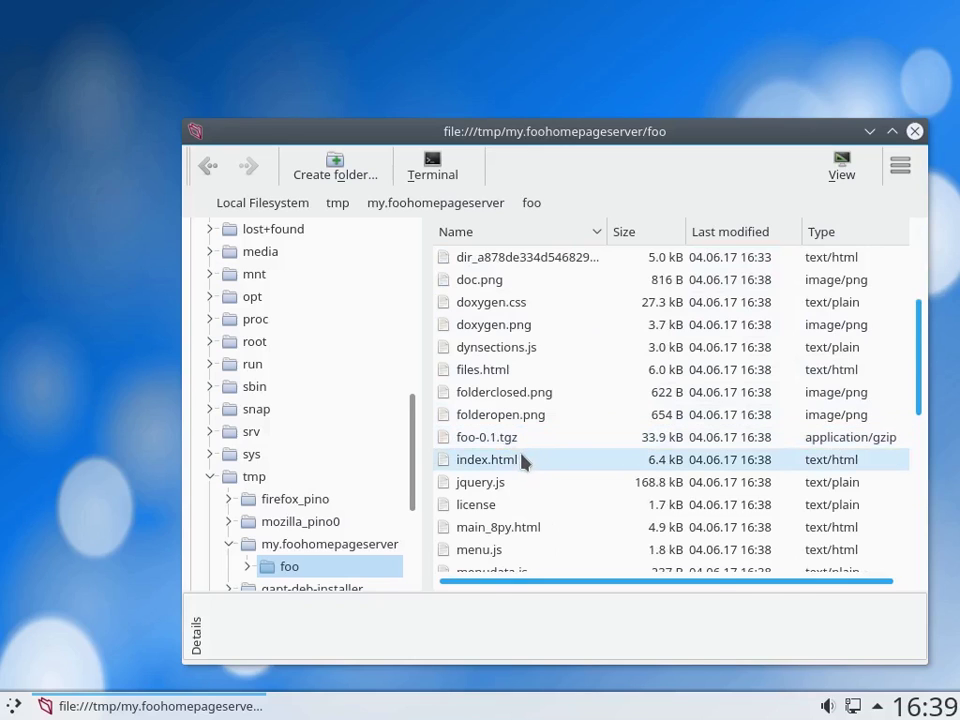
pyautogui.rightClick(522, 460)
pyautogui.moveTo(692, 519)
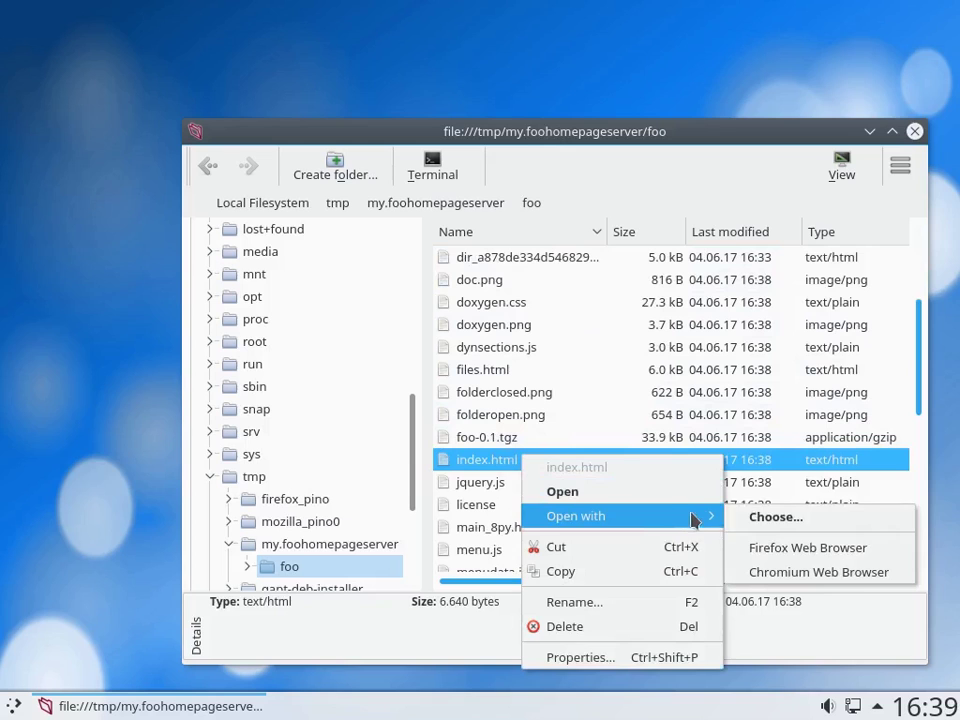
pyautogui.click(754, 548)
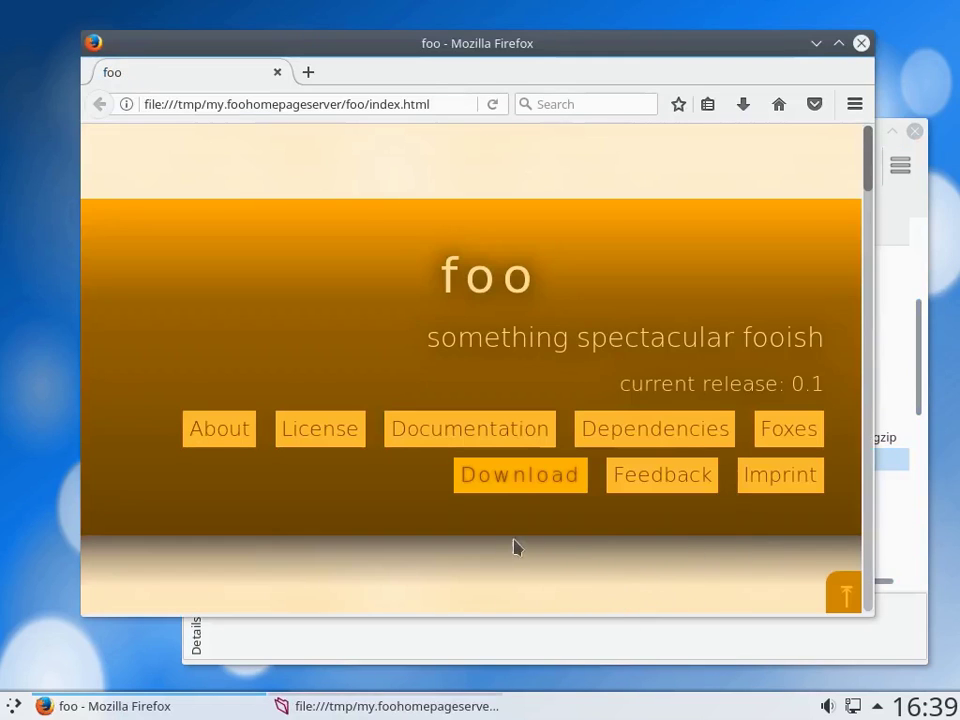
# - Examine the generated homepage's sections from About down to Foxes and Download, and close the browser
pyautogui.scroll(-4, 497, 546)
pyautogui.scroll(-10, 497, 546)
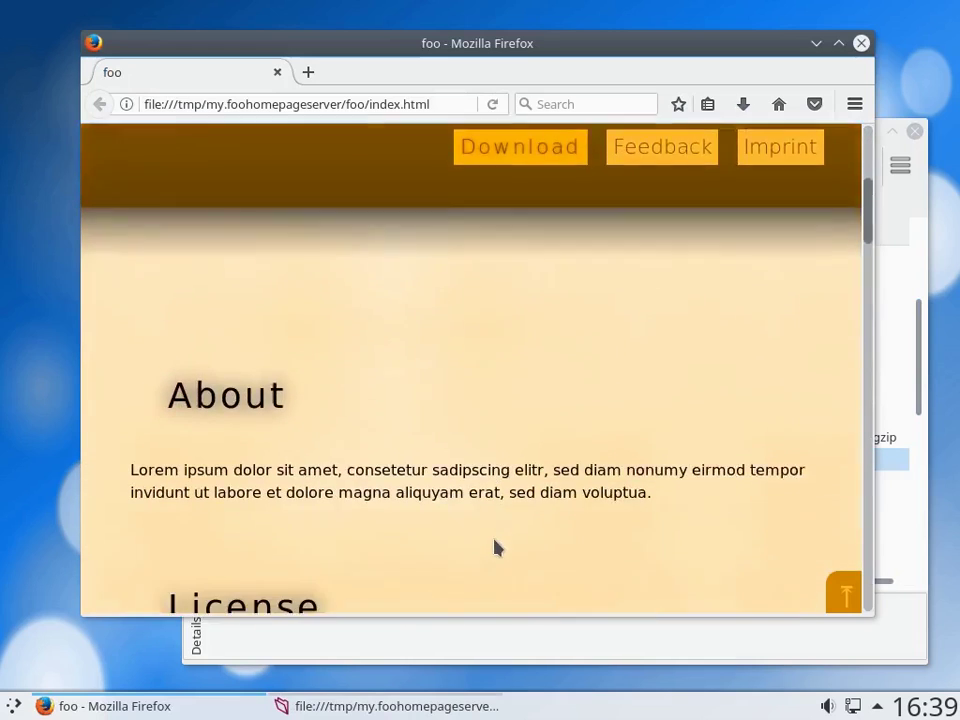
pyautogui.scroll(-6, 491, 546)
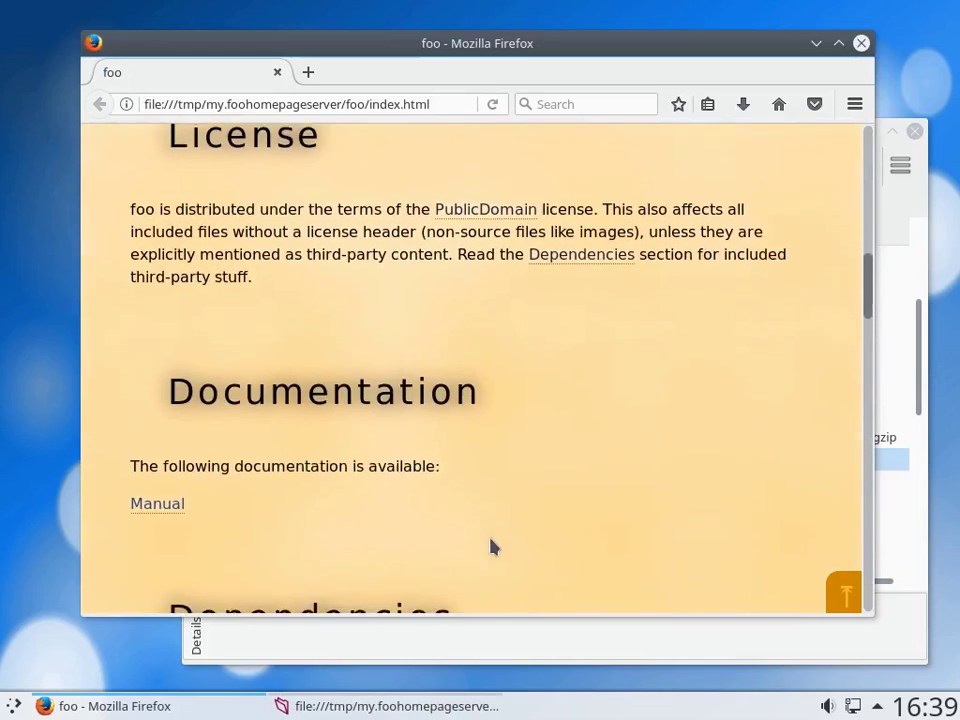
pyautogui.scroll(-5, 491, 546)
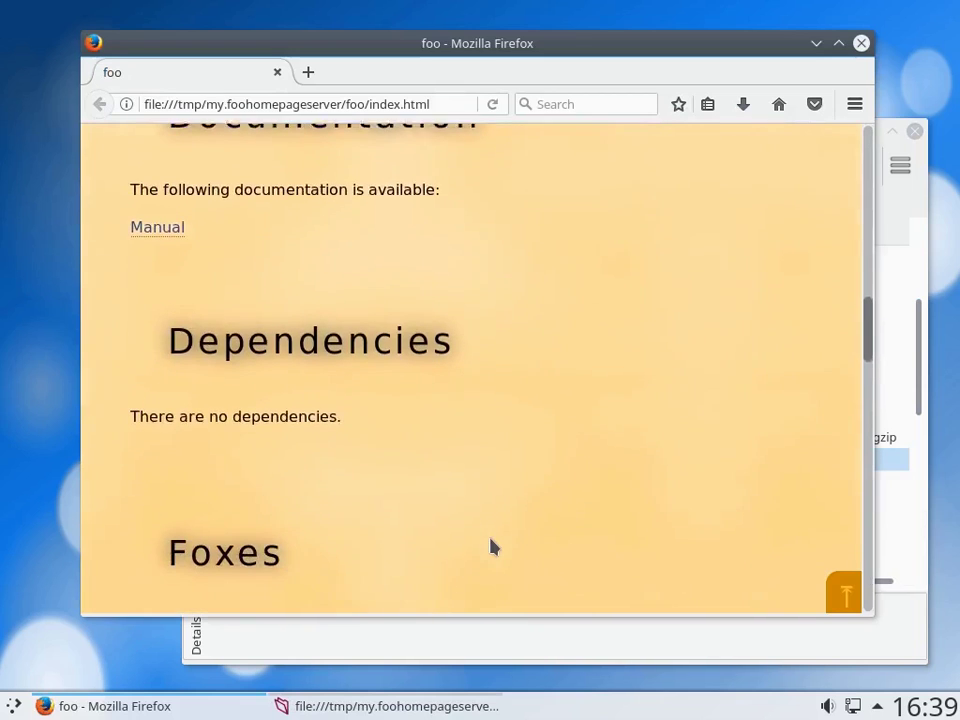
pyautogui.scroll(-2, 491, 546)
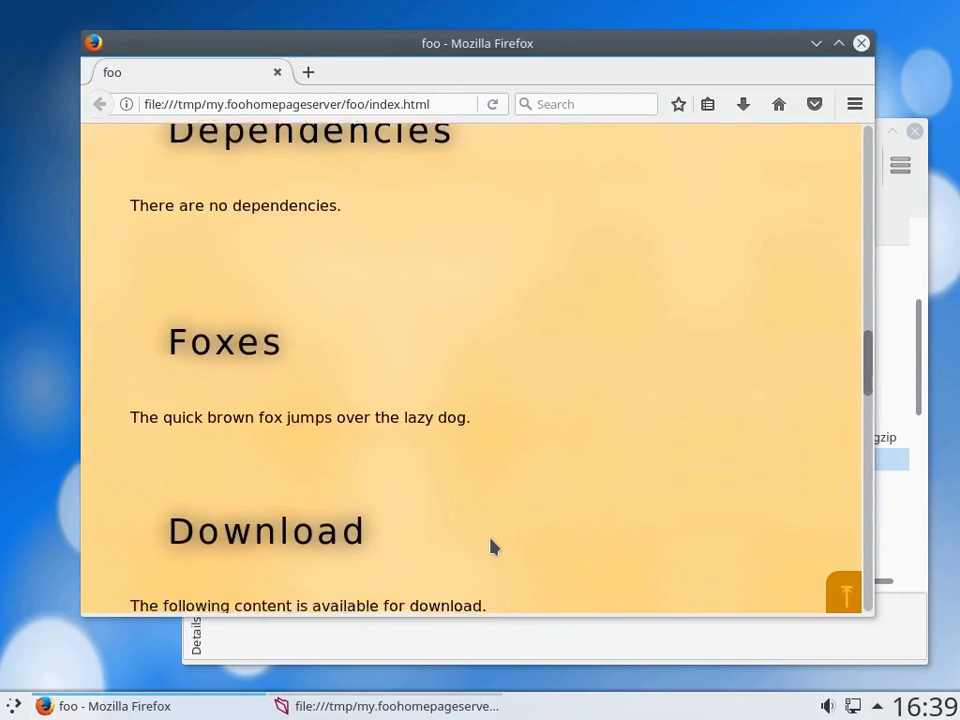
pyautogui.scroll(-1, 491, 546)
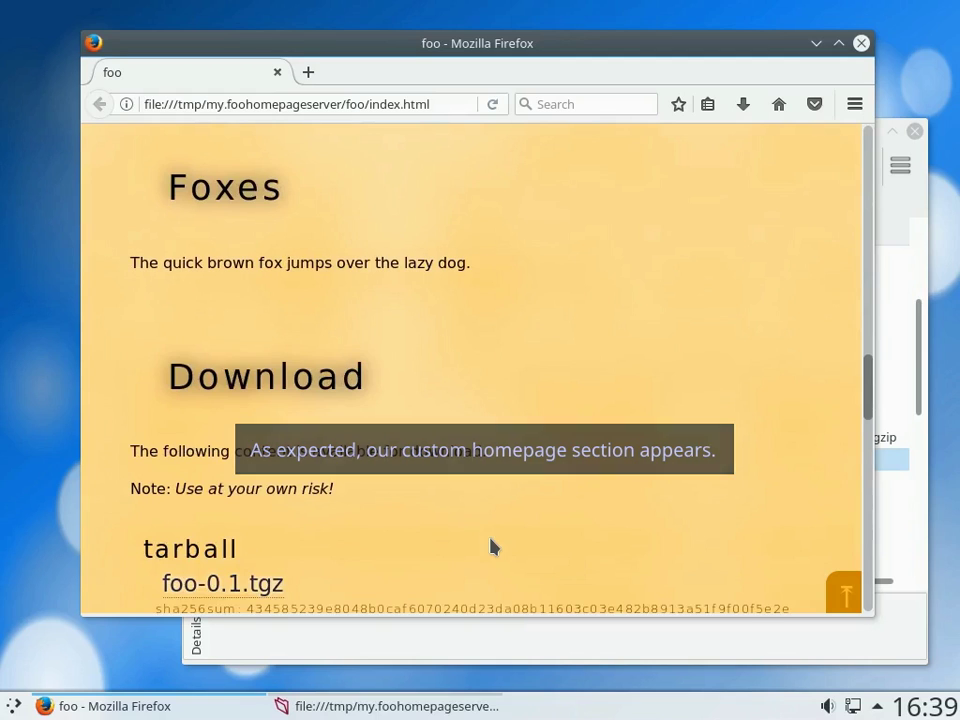
pyautogui.click(860, 45)
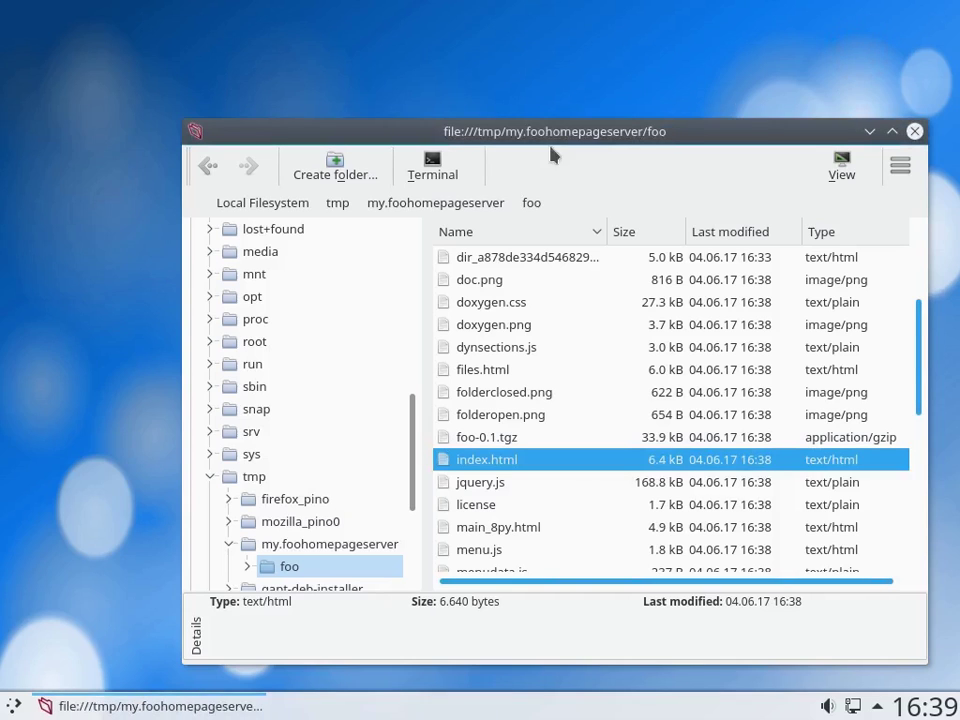
# - Open _projectdesc from the Projects/foo/_meta folder in Kate and maximize the editor window to view the project description
pyautogui.moveTo(415, 412); pyautogui.dragTo(411, 300)
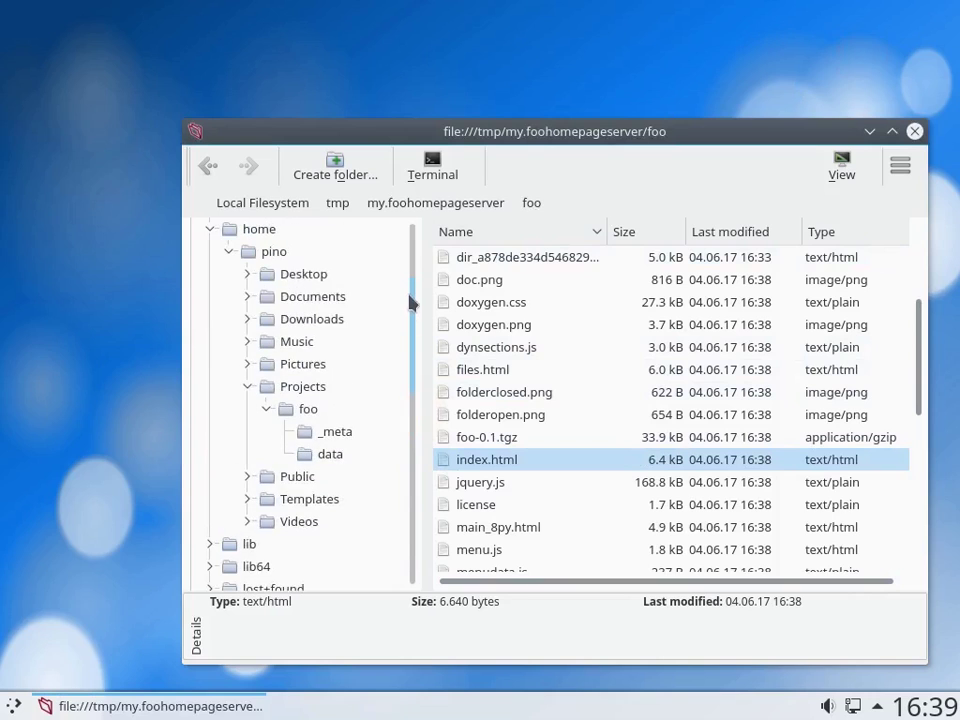
pyautogui.click(347, 433)
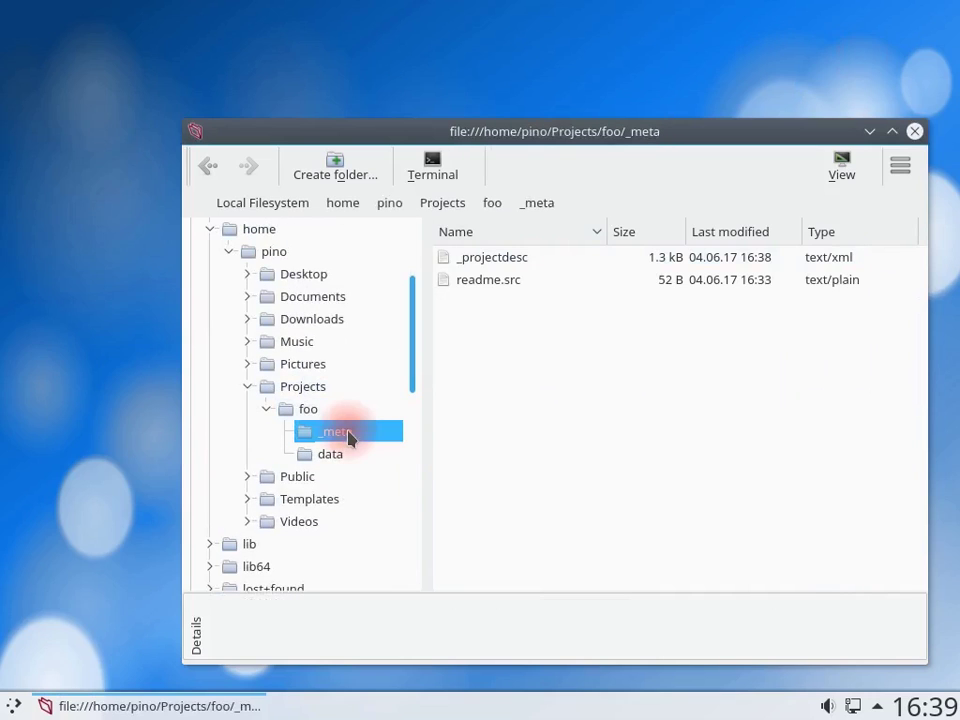
pyautogui.rightClick(489, 262)
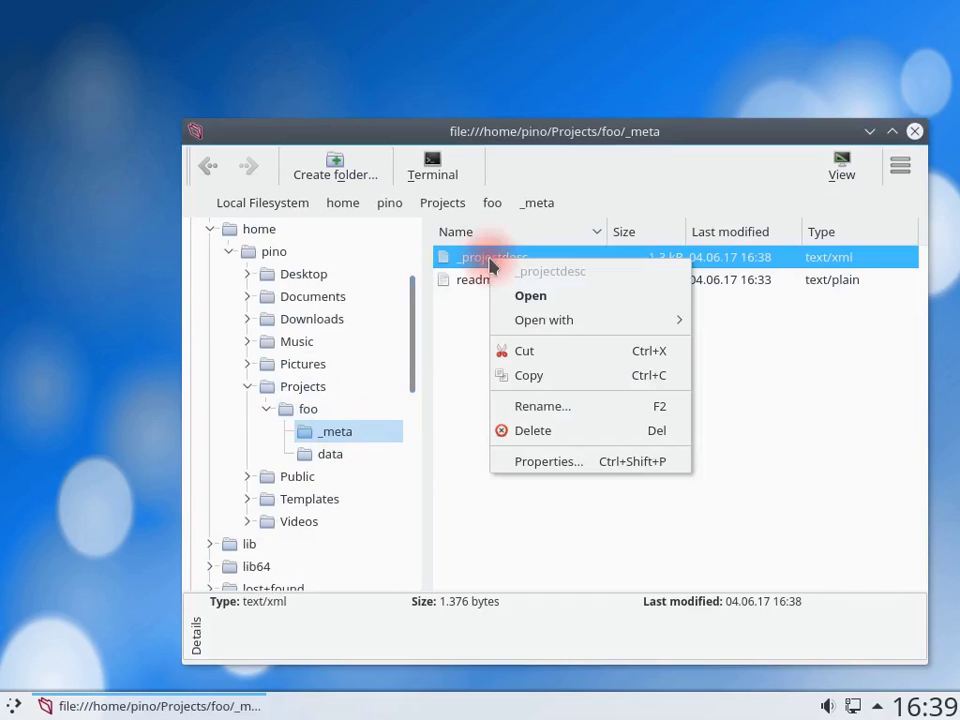
pyautogui.moveTo(600, 322)
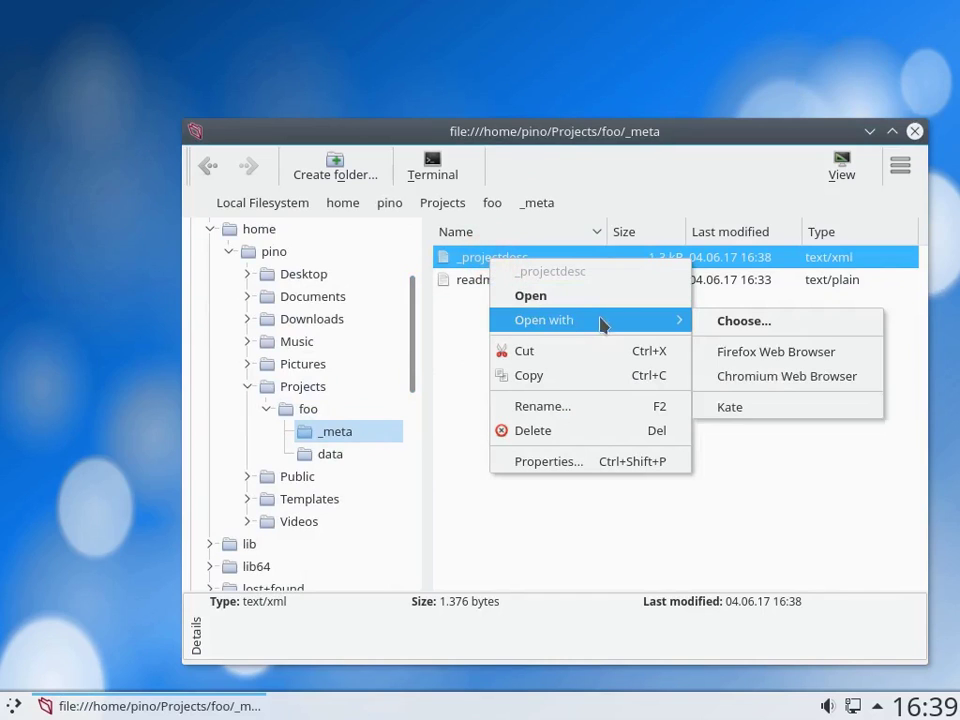
pyautogui.click(717, 408)
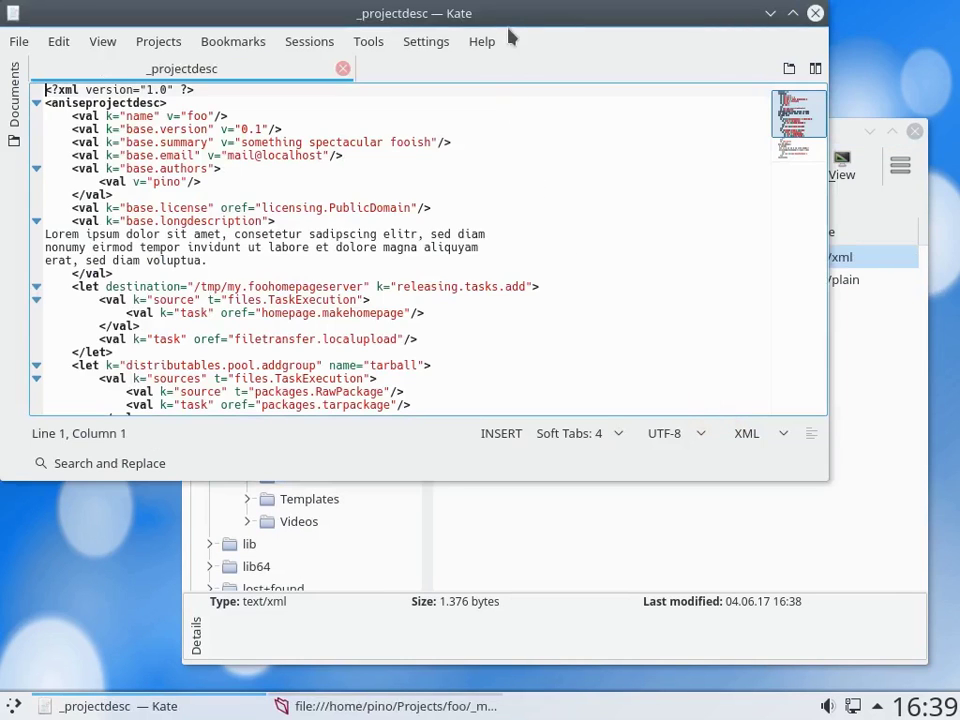
pyautogui.doubleClick(510, 22)
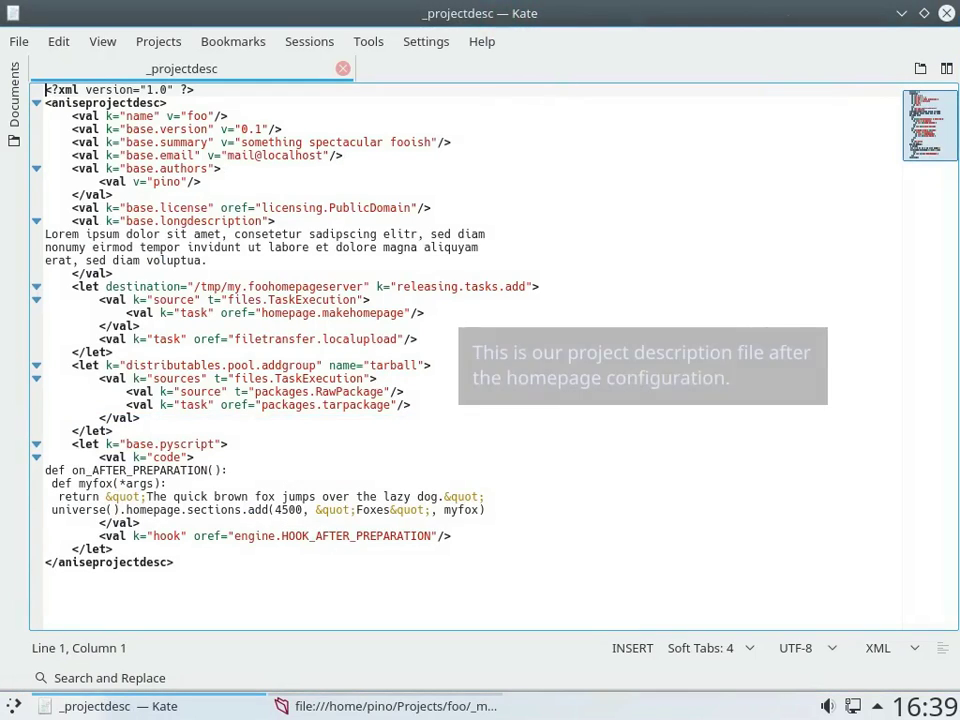